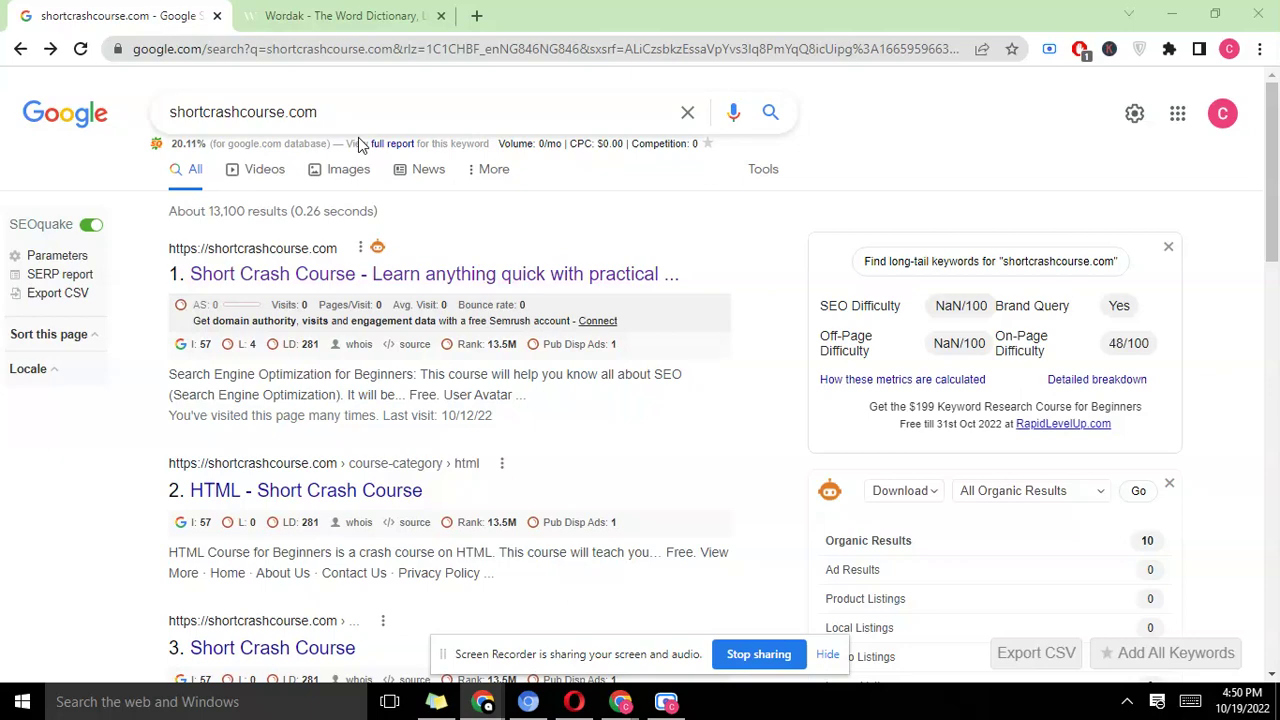
Step: Search Google for site:shortcrashcourse.com to list its indexed pages
{"action": "left_click", "coordinate": [337, 12]}
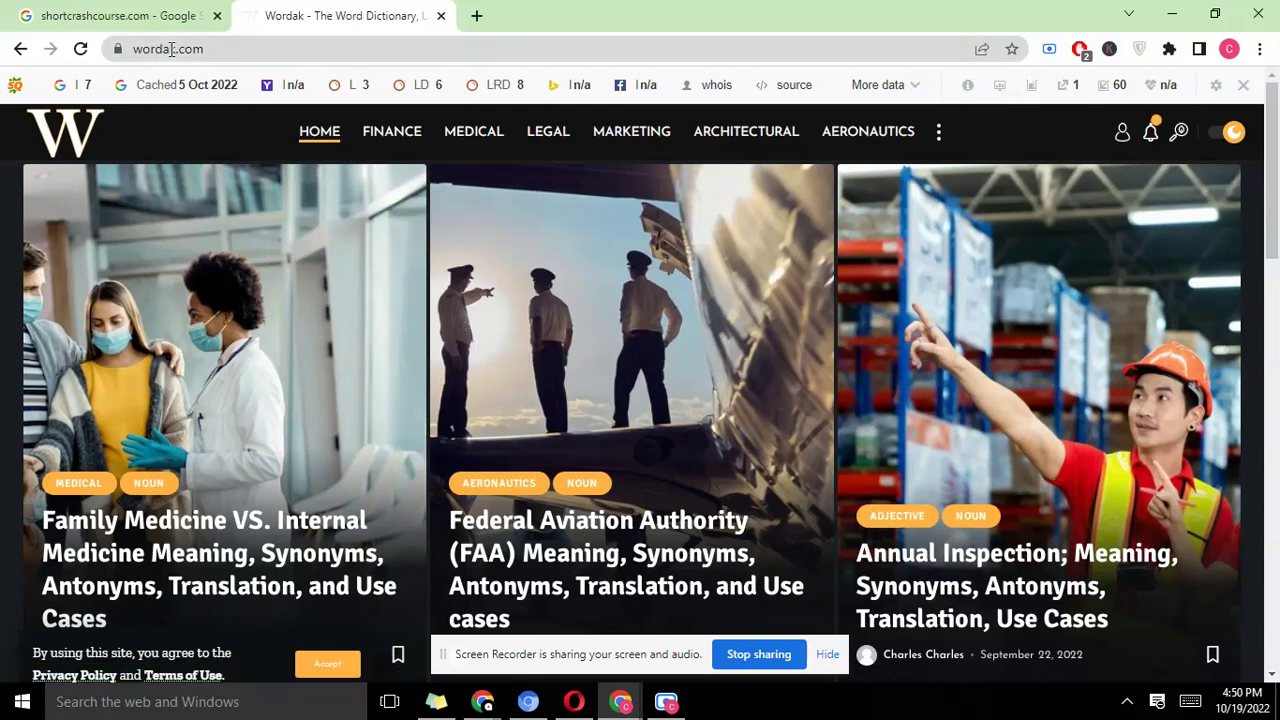
{"action": "left_click", "coordinate": [152, 18]}
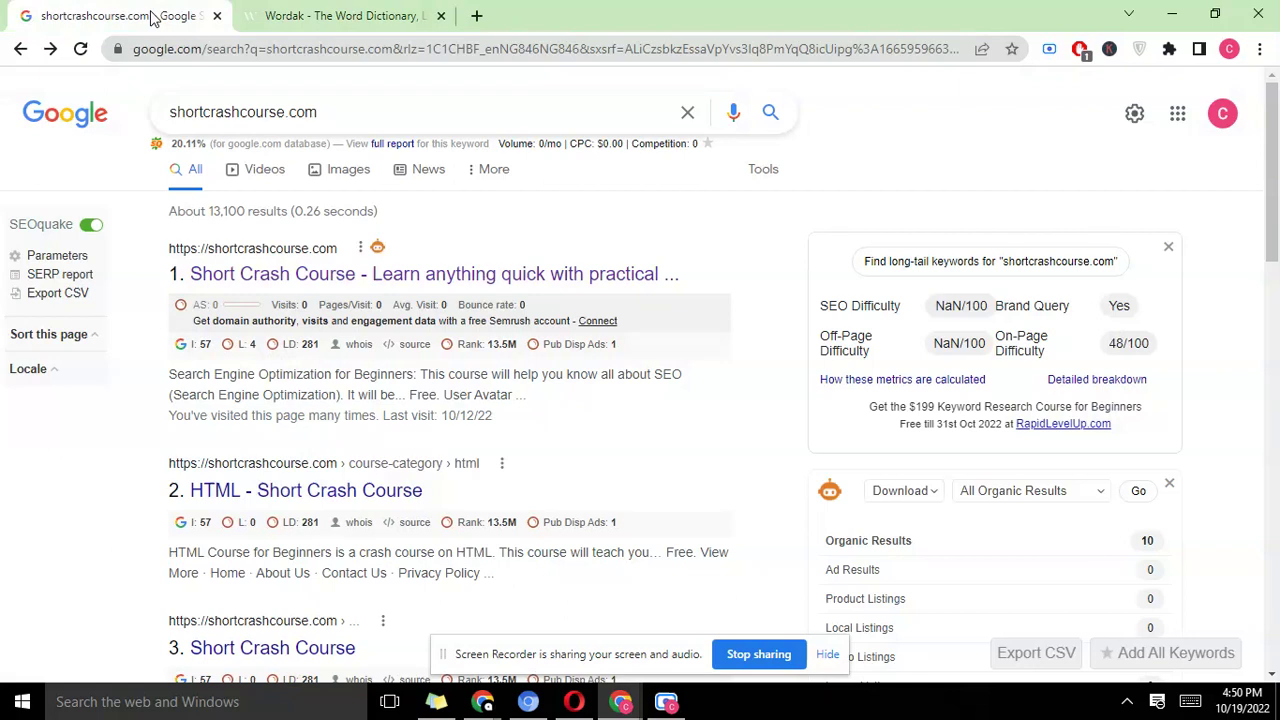
{"action": "left_click", "coordinate": [170, 112]}
{"action": "type", "text": "site"}
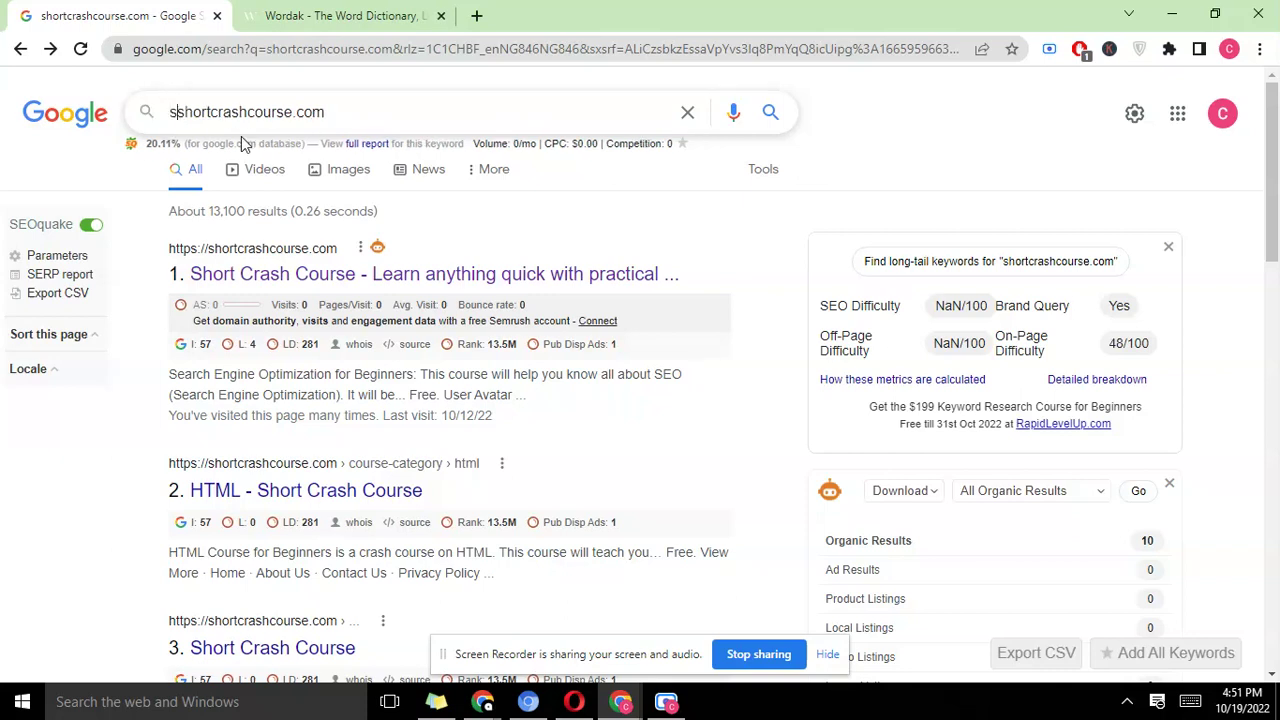
{"action": "type", "text": ":"}
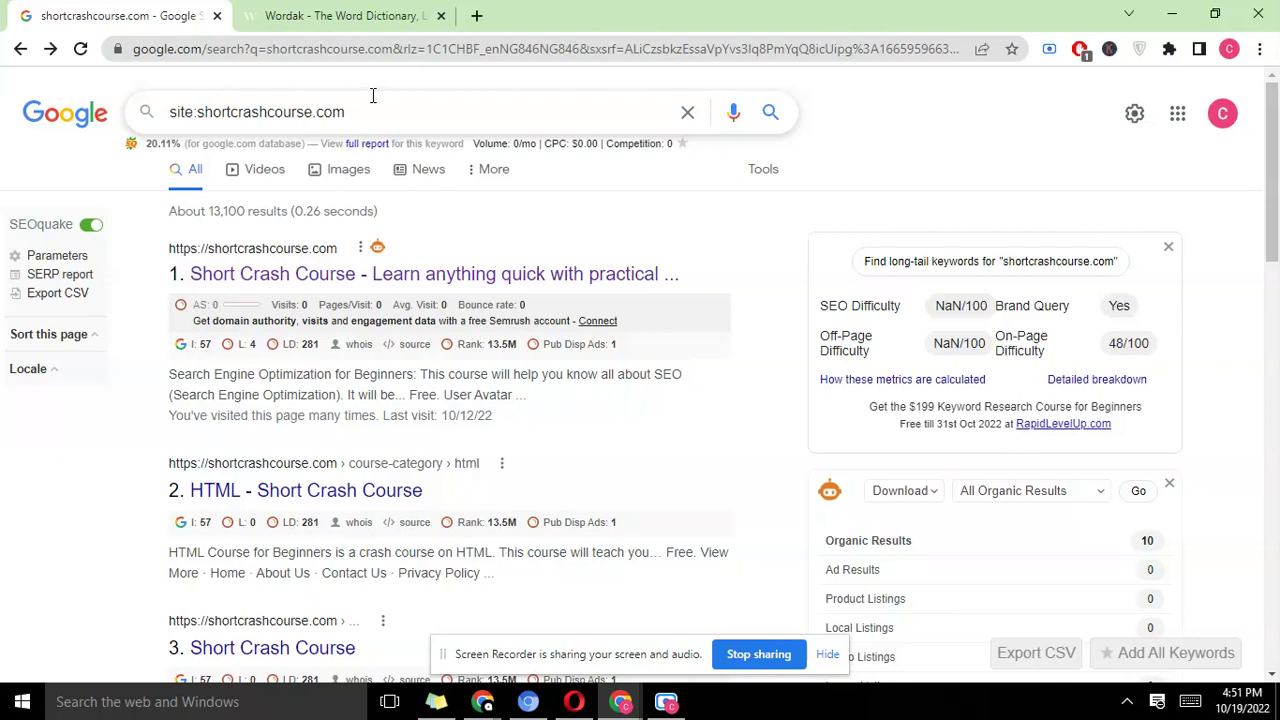
{"action": "left_click", "coordinate": [457, 126]}
{"action": "key", "text": "Return"}
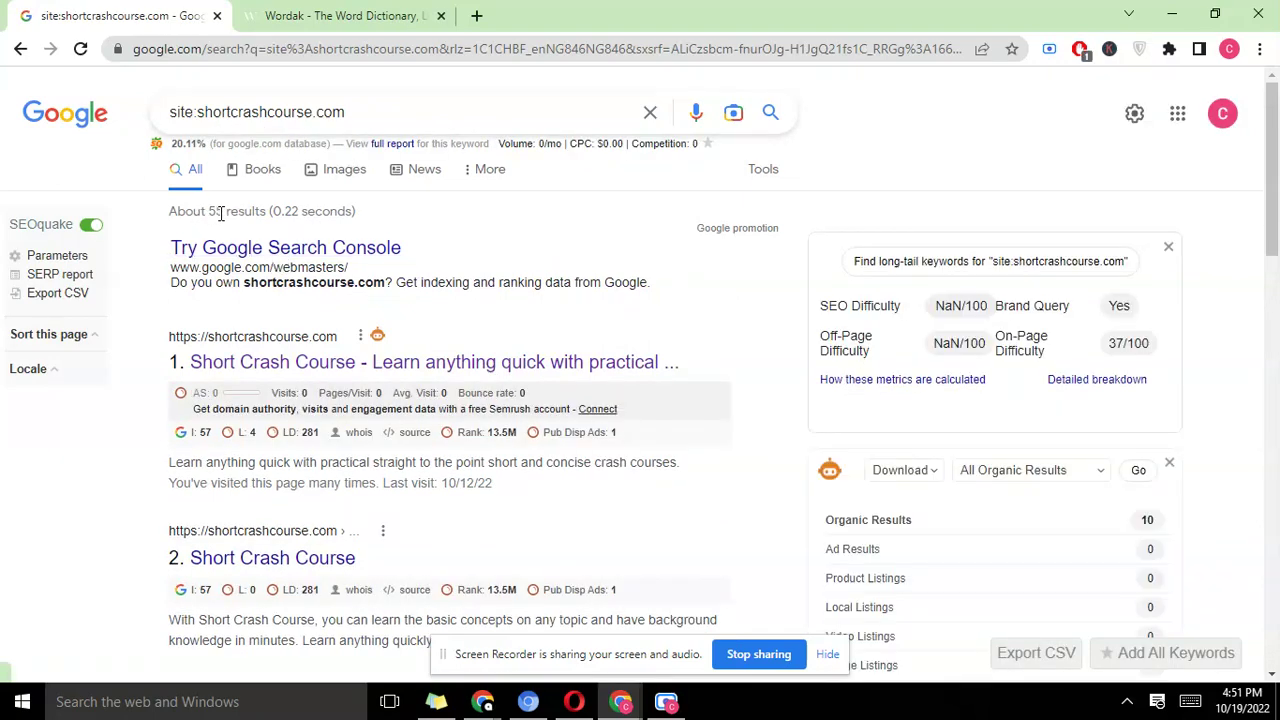
Step: Scroll through the roughly 55 results, then select the domain name in the query
{"action": "scroll", "coordinate": [262, 278], "scroll_direction": "down", "scroll_amount": 15}
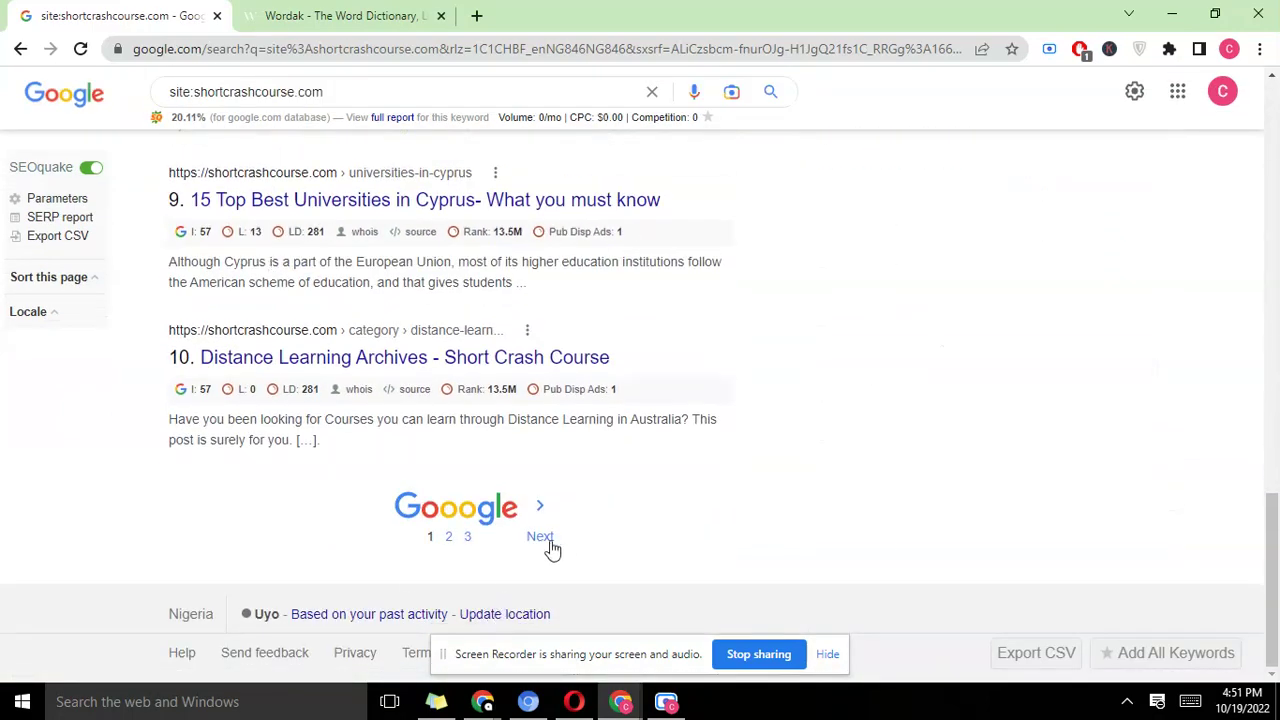
{"action": "scroll", "coordinate": [440, 300], "scroll_direction": "up", "scroll_amount": 4}
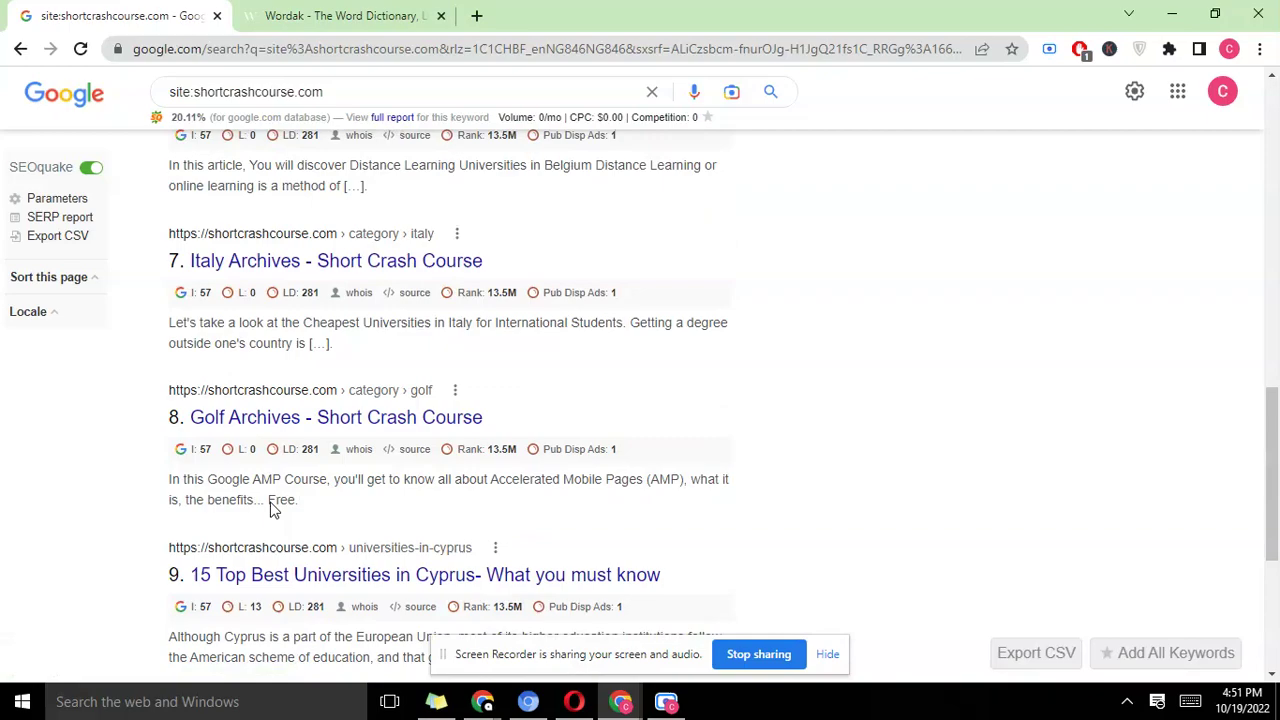
{"action": "scroll", "coordinate": [335, 320], "scroll_direction": "up", "scroll_amount": 10}
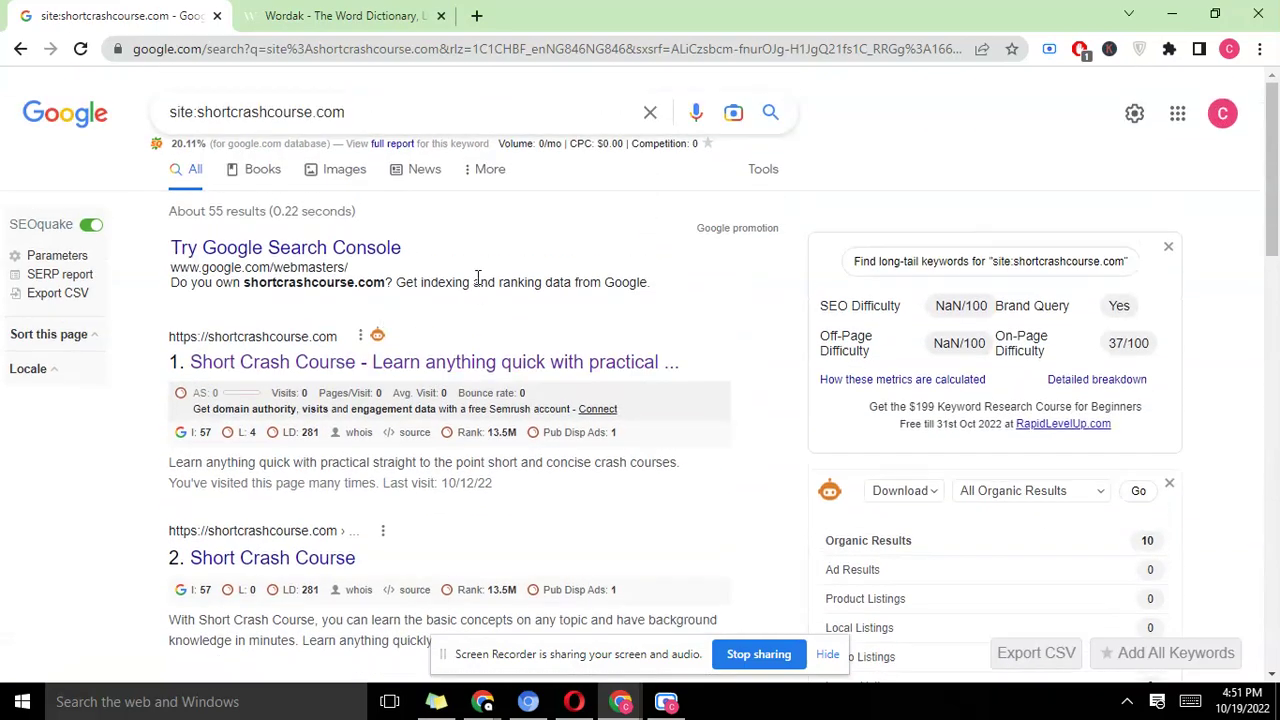
{"action": "left_click_drag", "start_coordinate": [198, 115], "coordinate": [313, 112]}
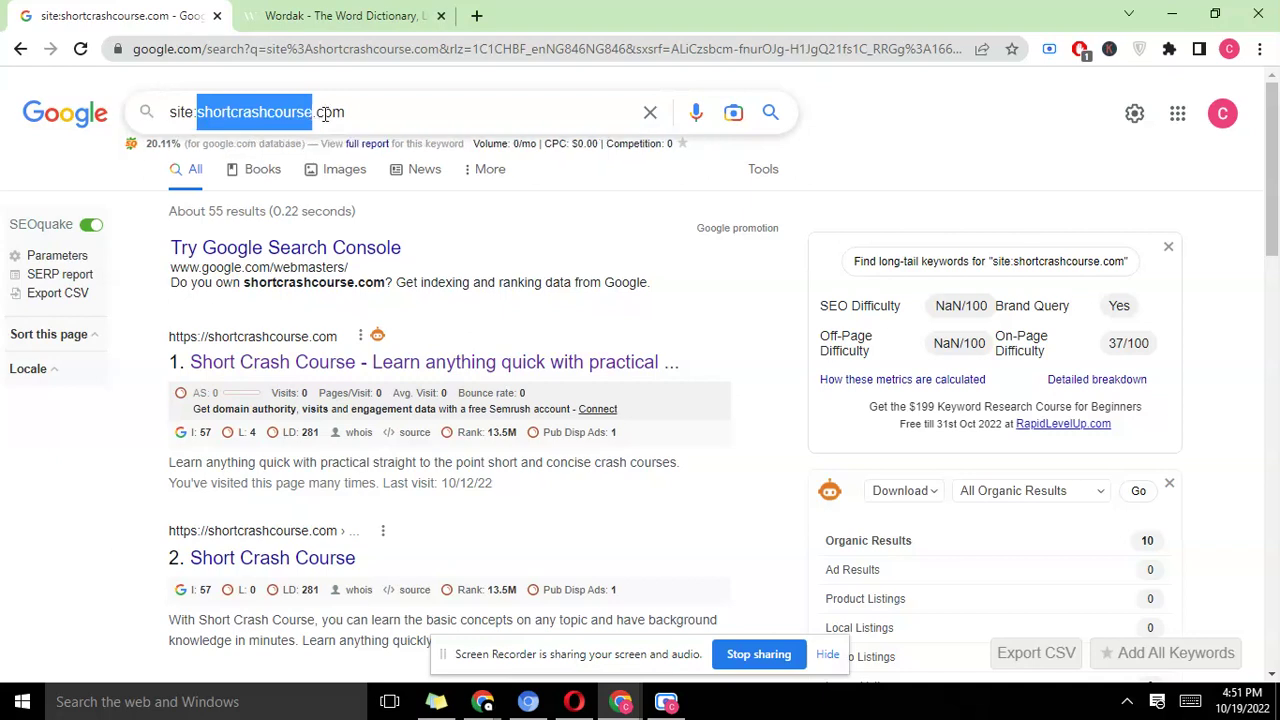
Step: Replace the domain with wordak and review the roughly 7 site:wordak.com results
{"action": "type", "text": "wo"}
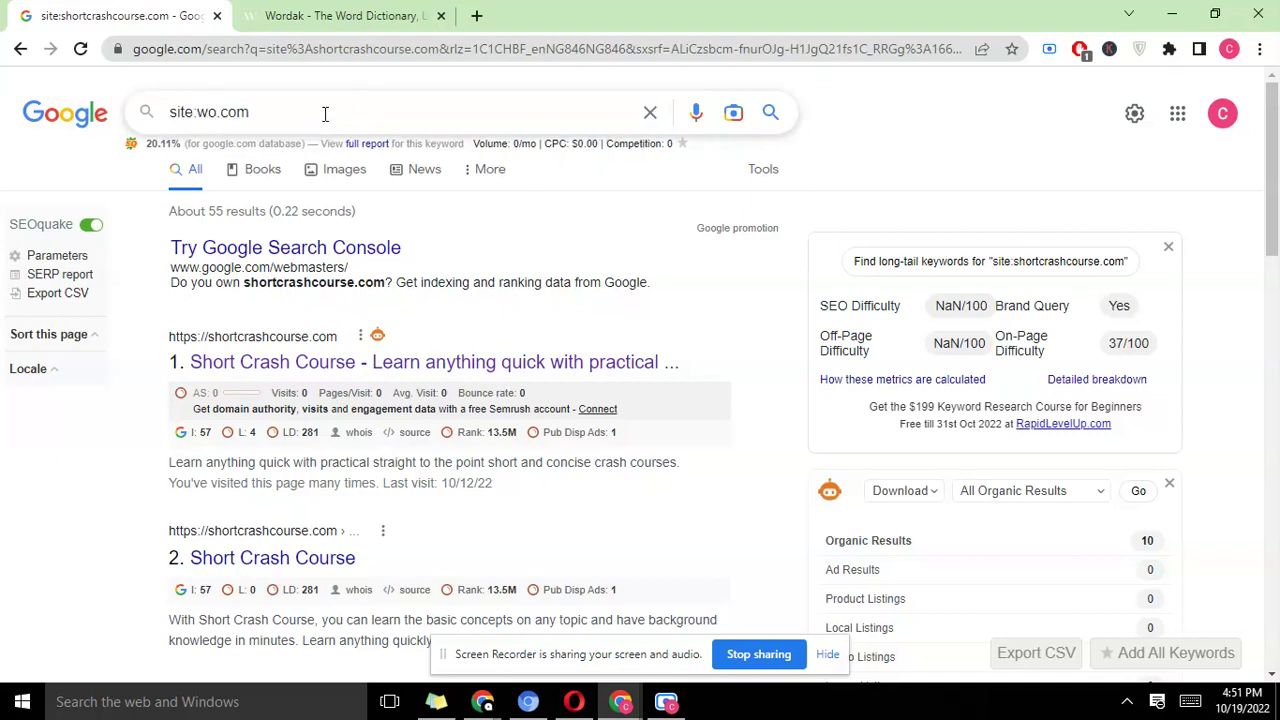
{"action": "type", "text": "rdak"}
{"action": "key", "text": "Return"}
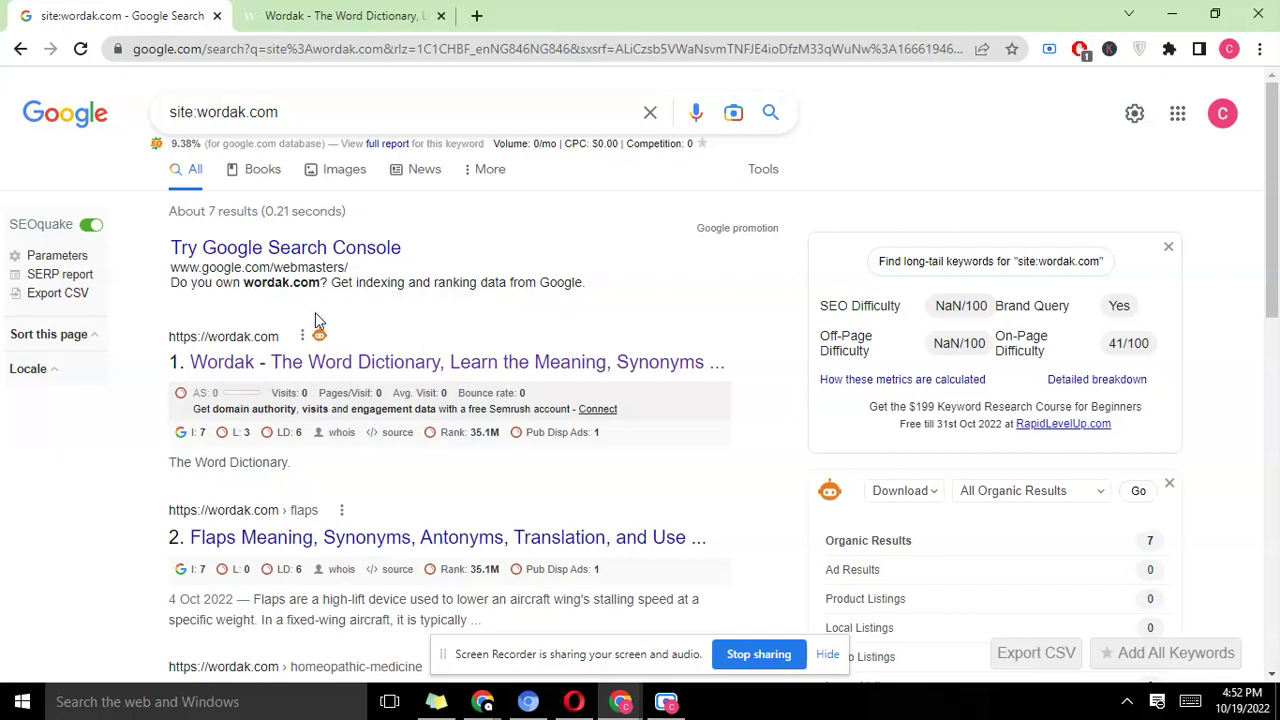
{"action": "scroll", "coordinate": [320, 330], "scroll_direction": "down", "scroll_amount": 4}
{"action": "scroll", "coordinate": [330, 336], "scroll_direction": "down", "scroll_amount": 6}
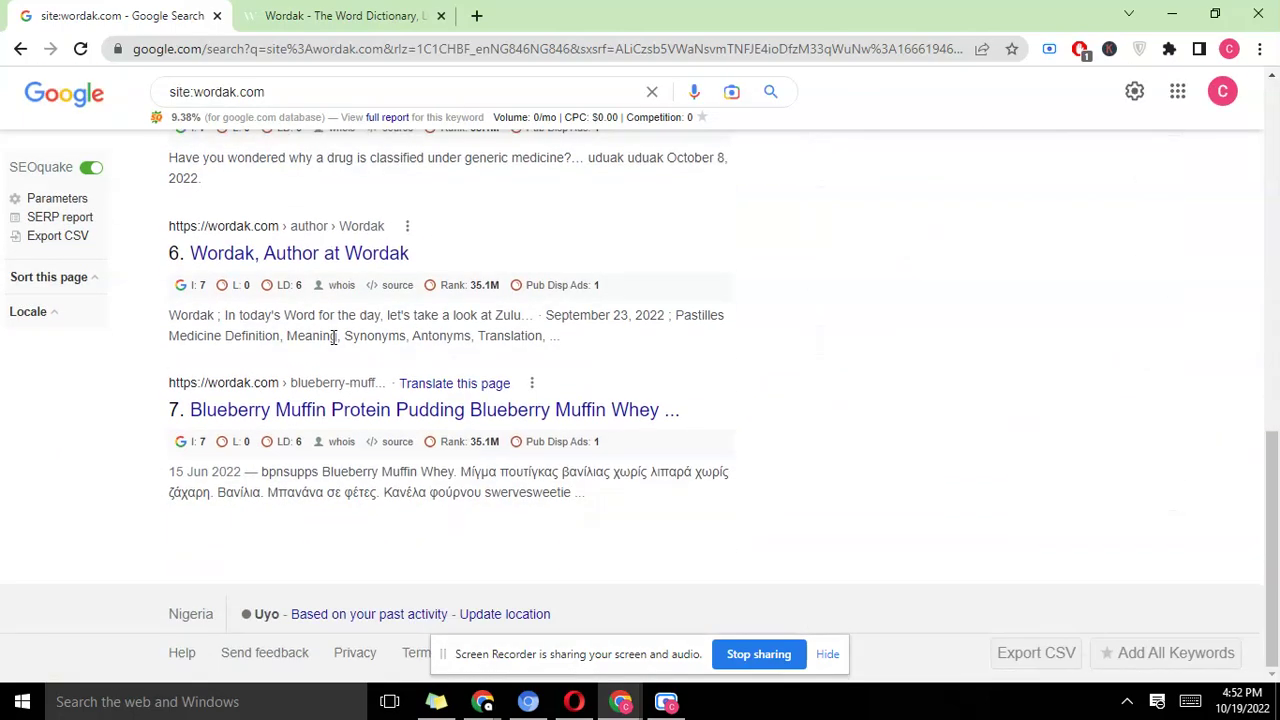
{"action": "scroll", "coordinate": [493, 401], "scroll_direction": "up", "scroll_amount": 5}
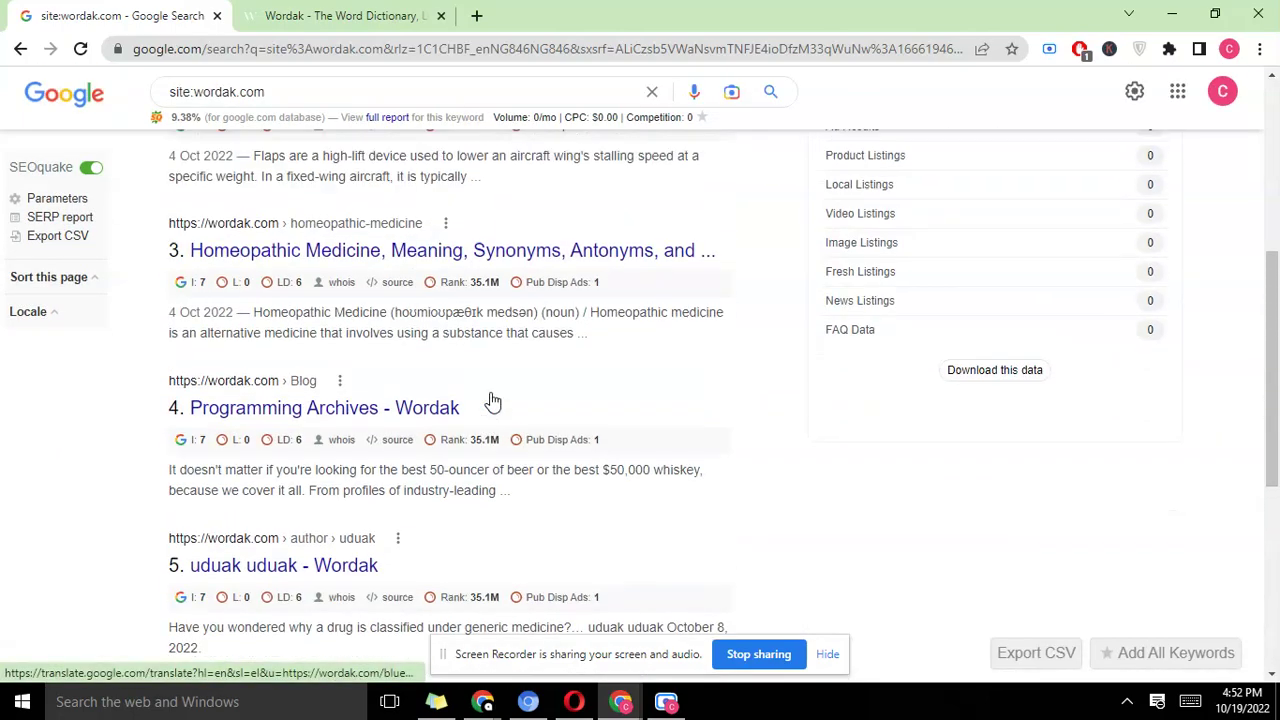
{"action": "scroll", "coordinate": [493, 401], "scroll_direction": "up", "scroll_amount": 5}
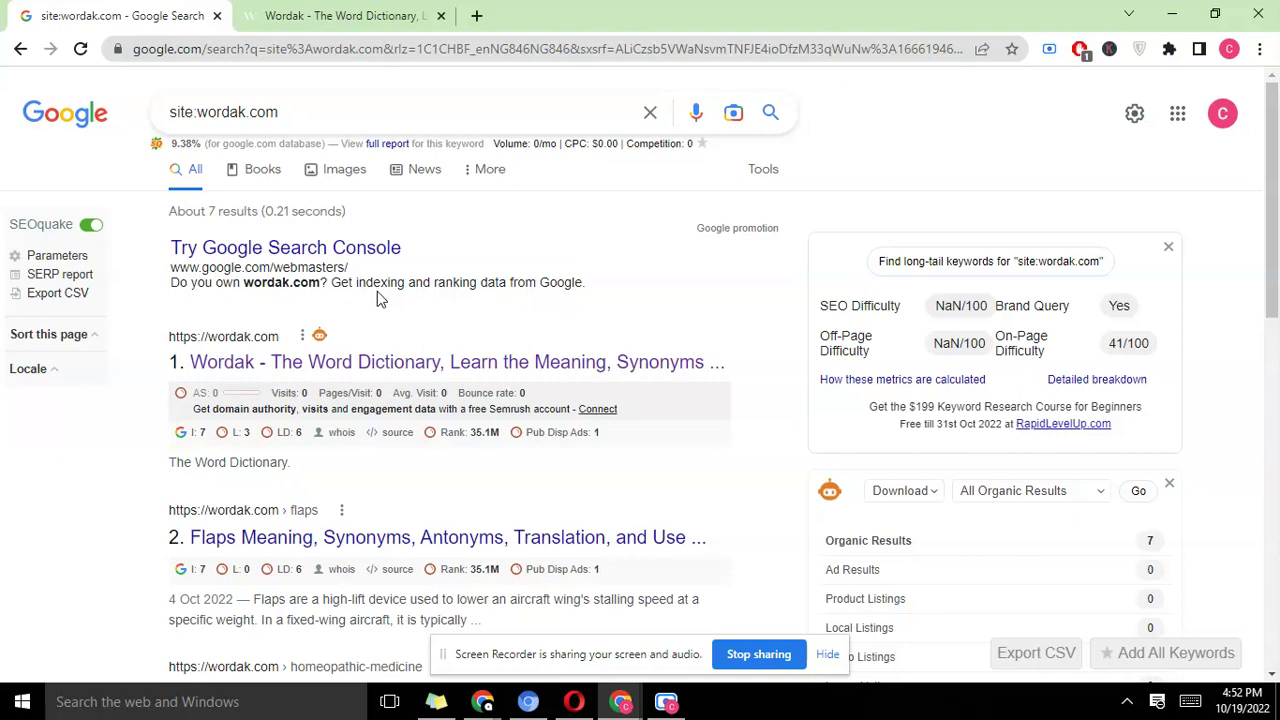
{"action": "left_click", "coordinate": [318, 12]}
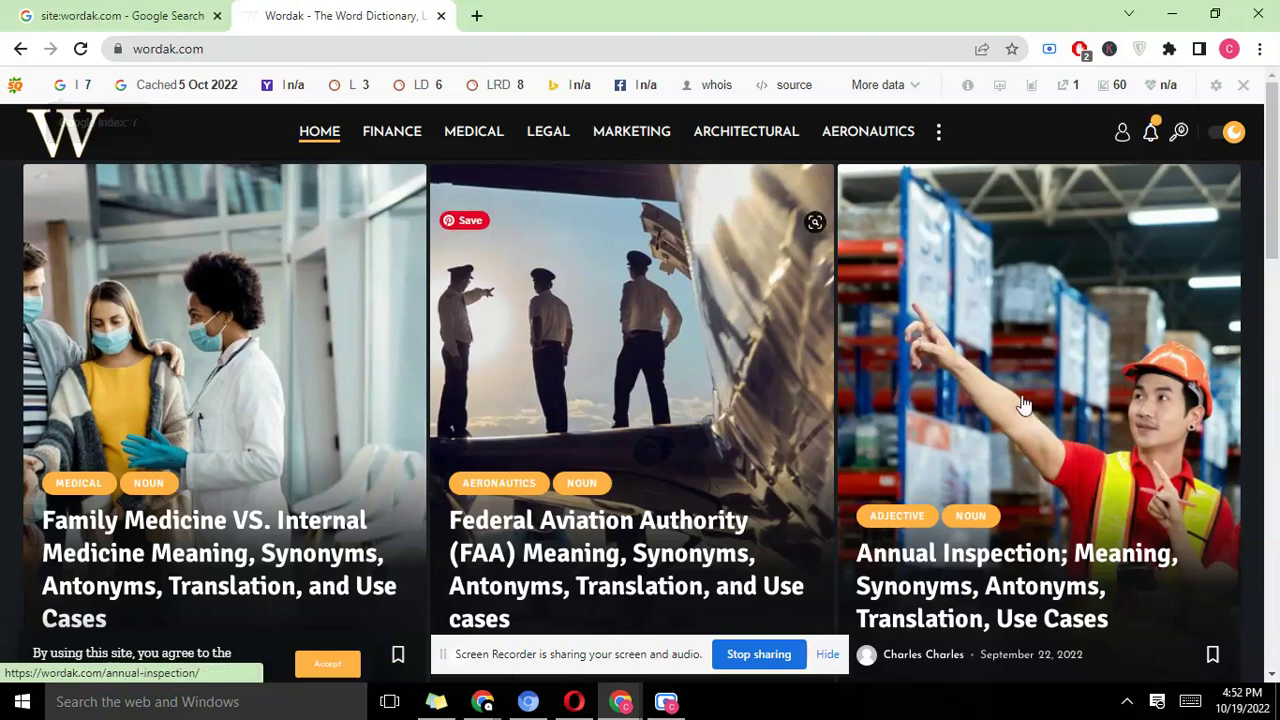
{"action": "scroll", "coordinate": [820, 368], "scroll_direction": "down", "scroll_amount": 15}
{"action": "scroll", "coordinate": [744, 369], "scroll_direction": "up", "scroll_amount": 15}
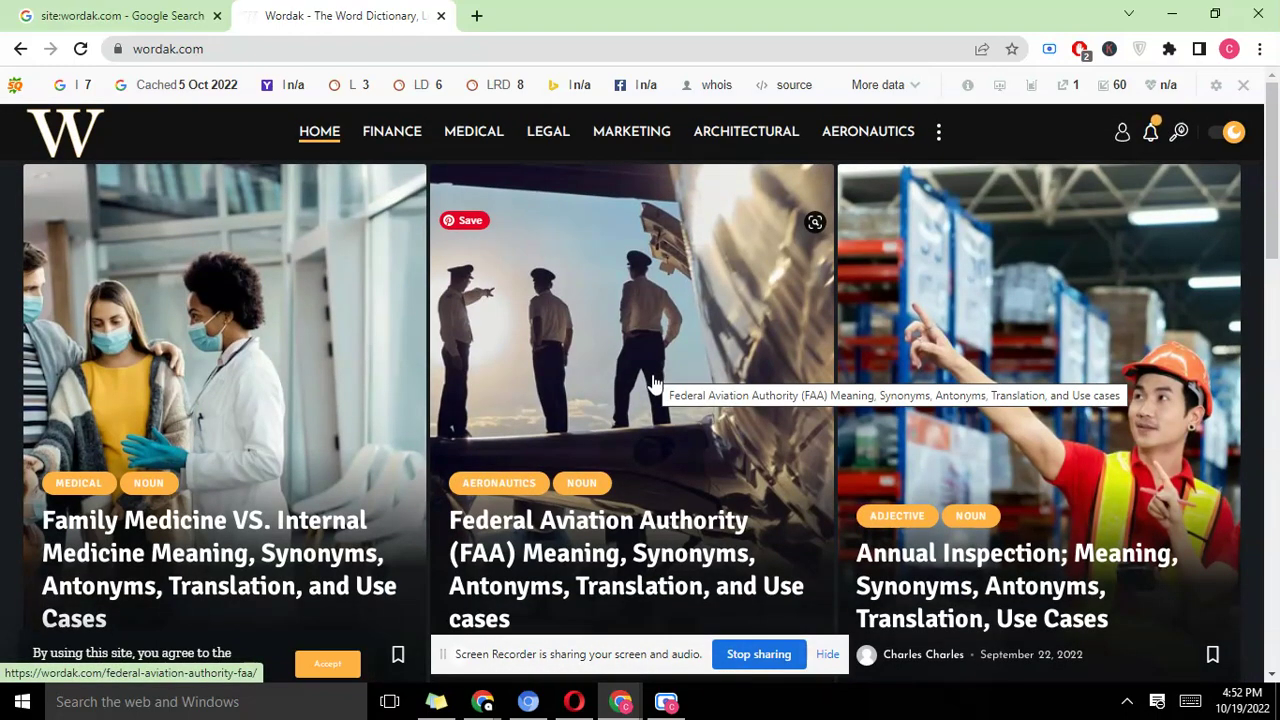
{"action": "left_click", "coordinate": [92, 14]}
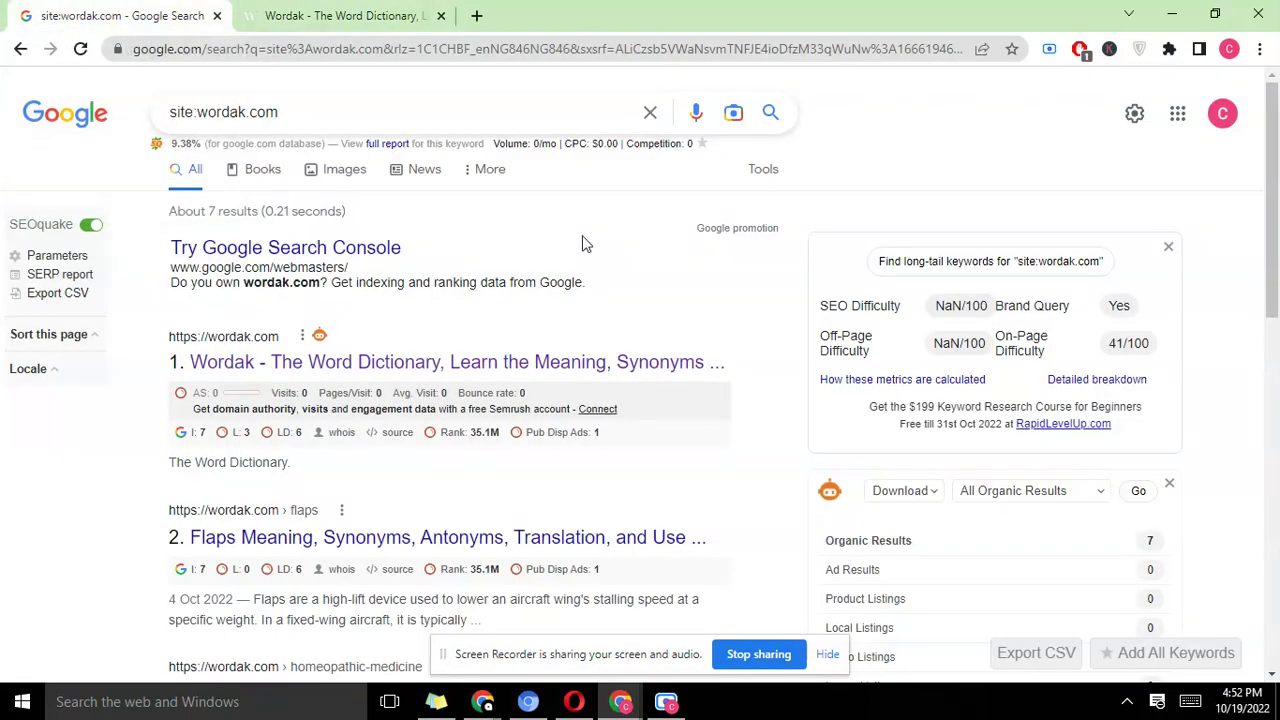
Step: In the incognito window, open the Google Search Console welcome page from a 'search con' suggestion
{"action": "mouse_move", "coordinate": [621, 701]}
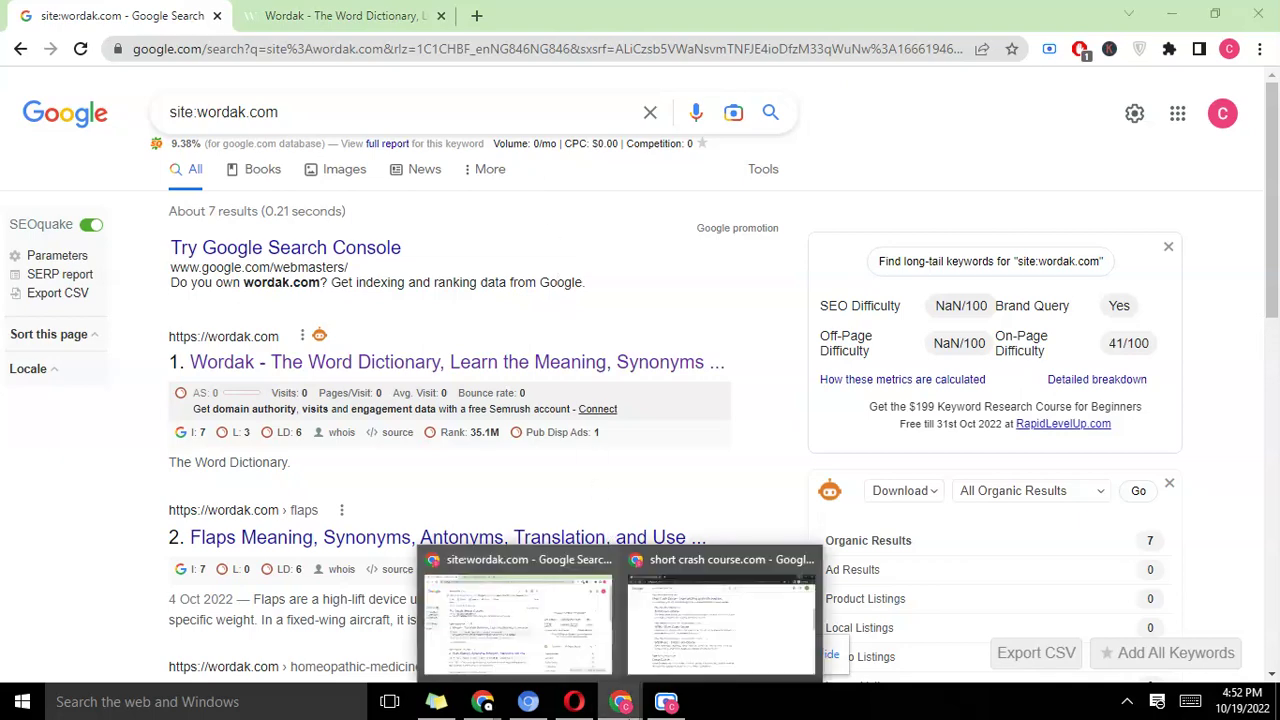
{"action": "left_click", "coordinate": [680, 630]}
{"action": "scroll", "coordinate": [575, 350], "scroll_direction": "up", "scroll_amount": 5}
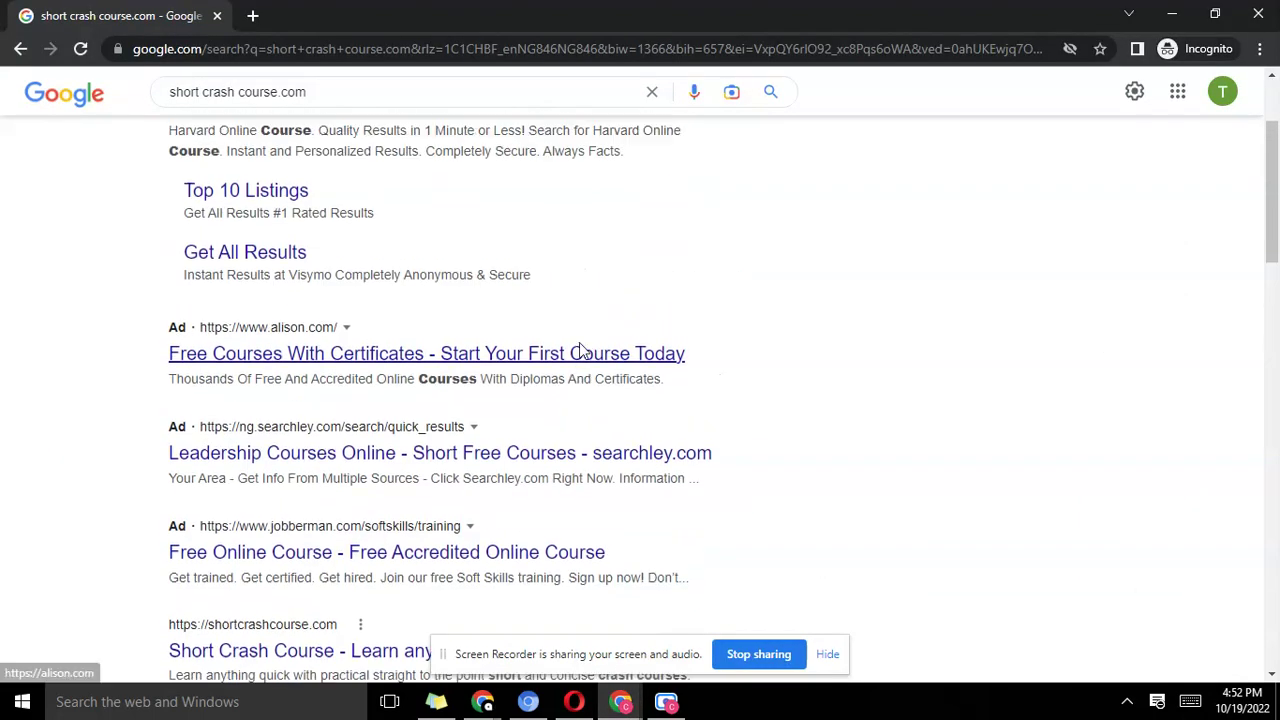
{"action": "scroll", "coordinate": [580, 352], "scroll_direction": "up", "scroll_amount": 2}
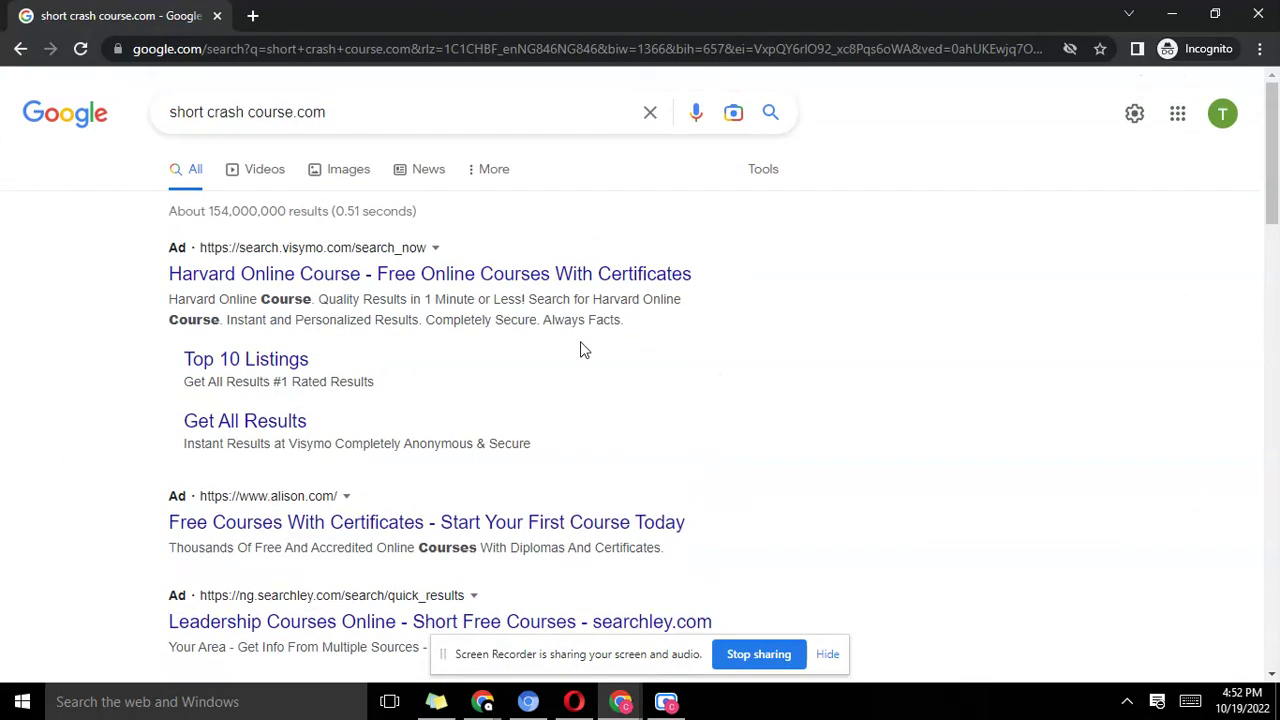
{"action": "left_click", "coordinate": [224, 50]}
{"action": "type", "text": "sear"}
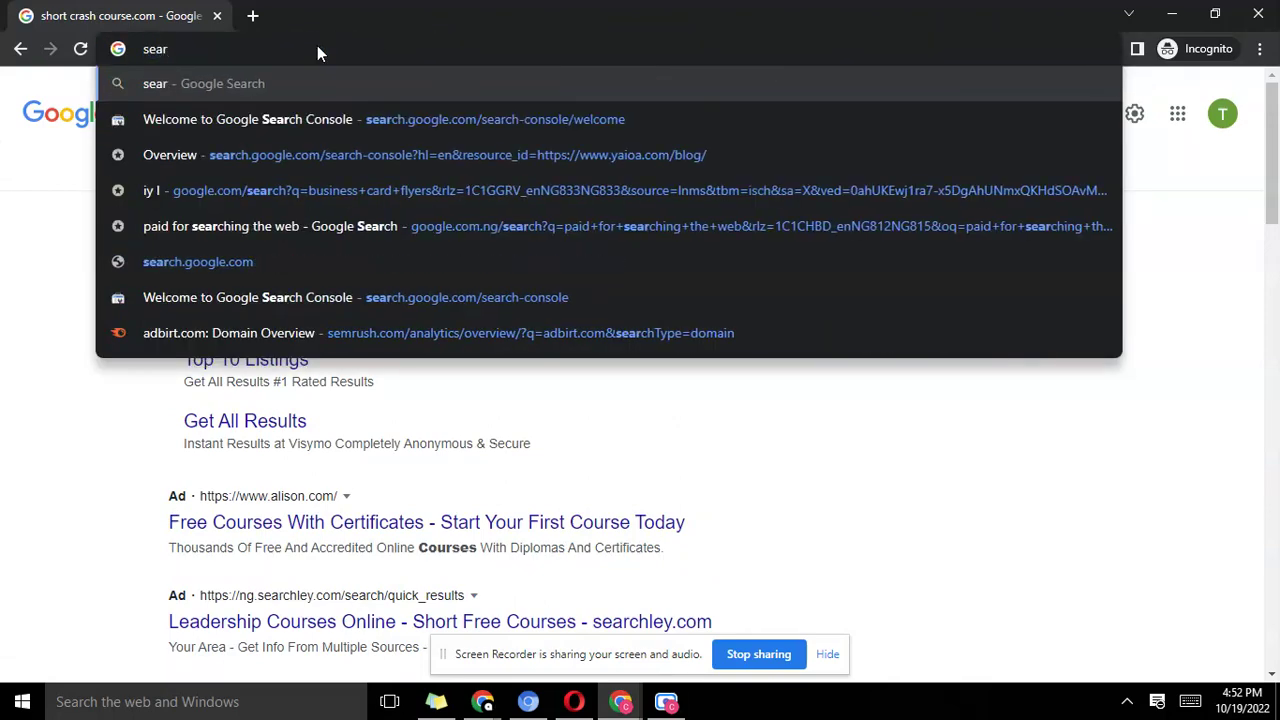
{"action": "key", "text": "Escape"}
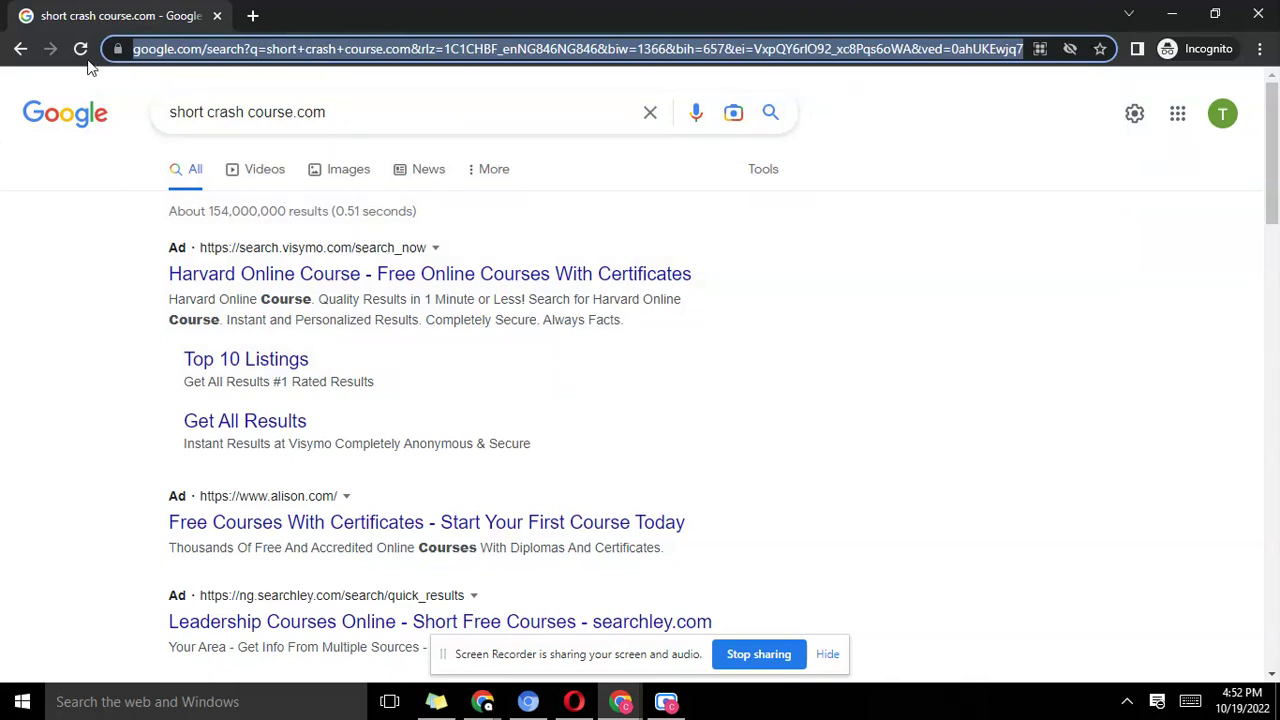
{"action": "left_click", "coordinate": [20, 48]}
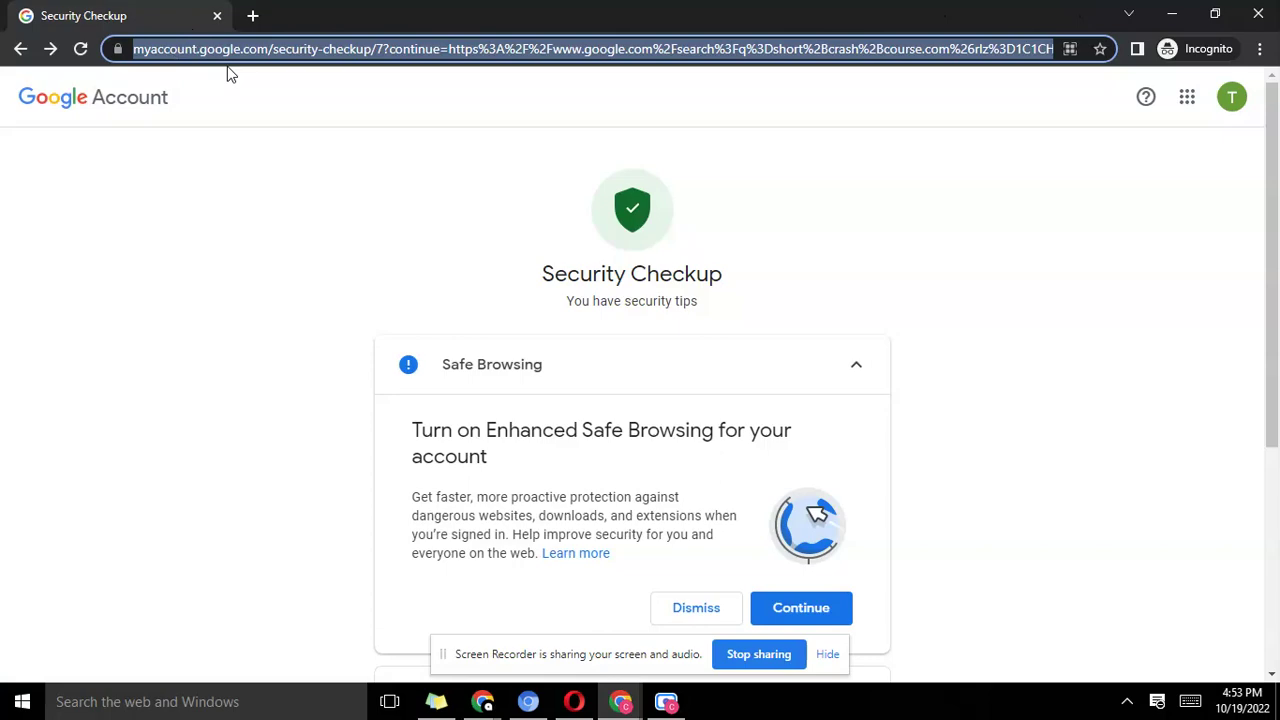
{"action": "type", "text": "sea"}
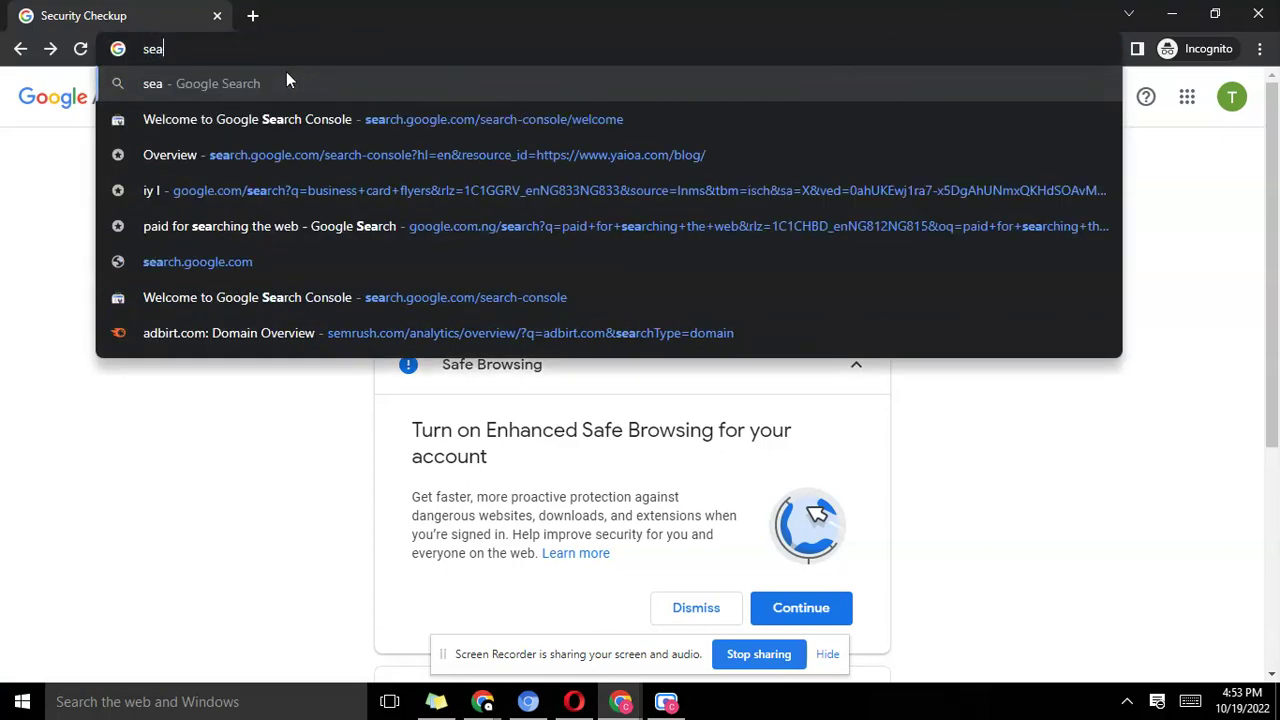
{"action": "type", "text": "rch con"}
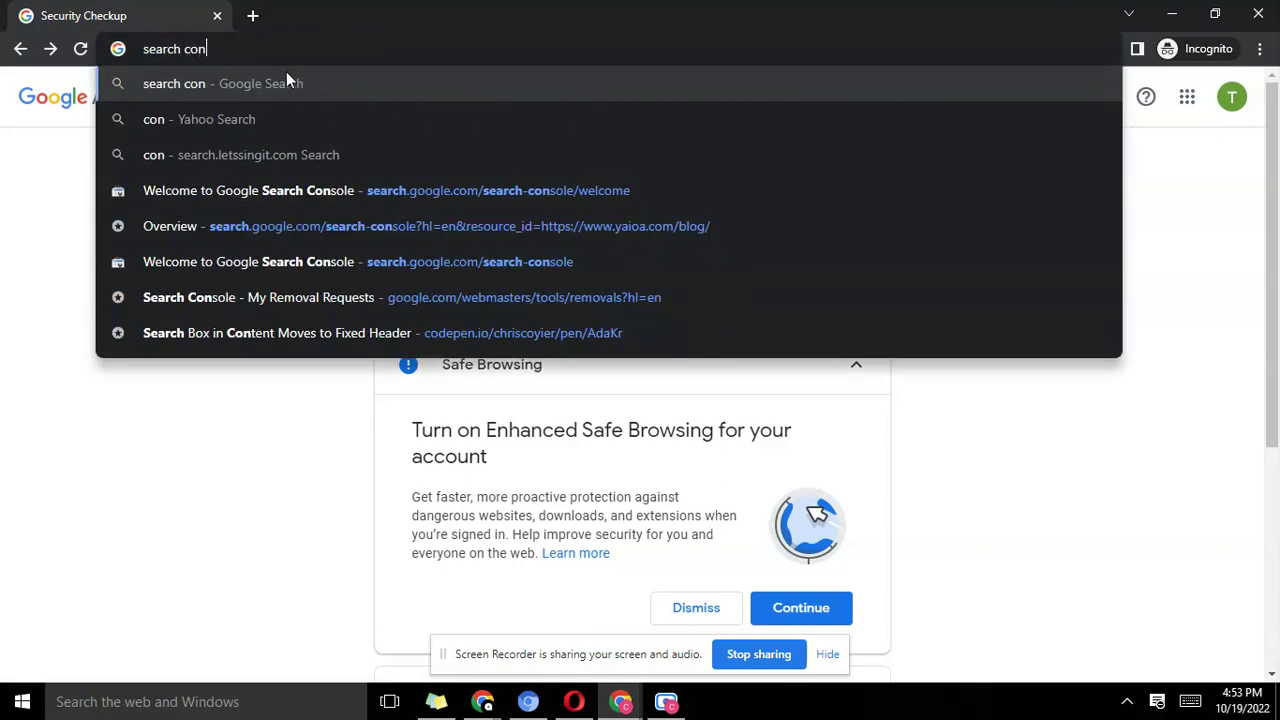
{"action": "left_click", "coordinate": [424, 190]}
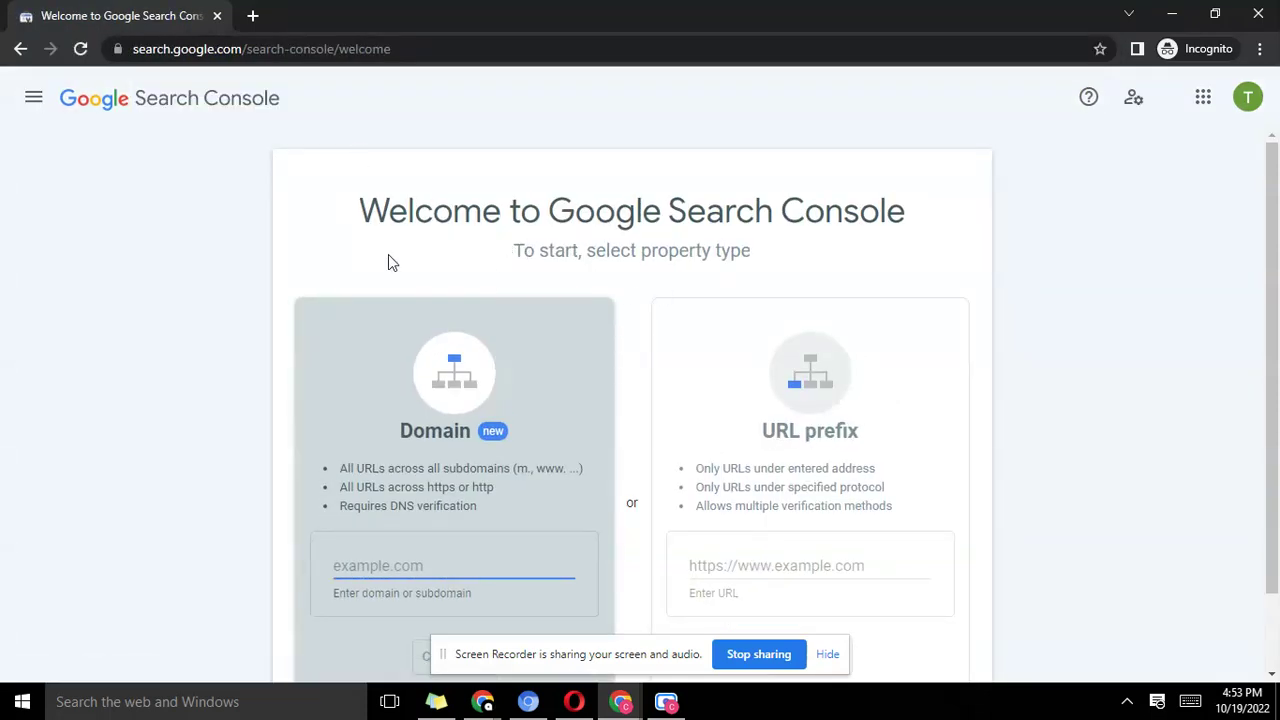
{"action": "left_click", "coordinate": [32, 105]}
{"action": "left_click", "coordinate": [72, 168]}
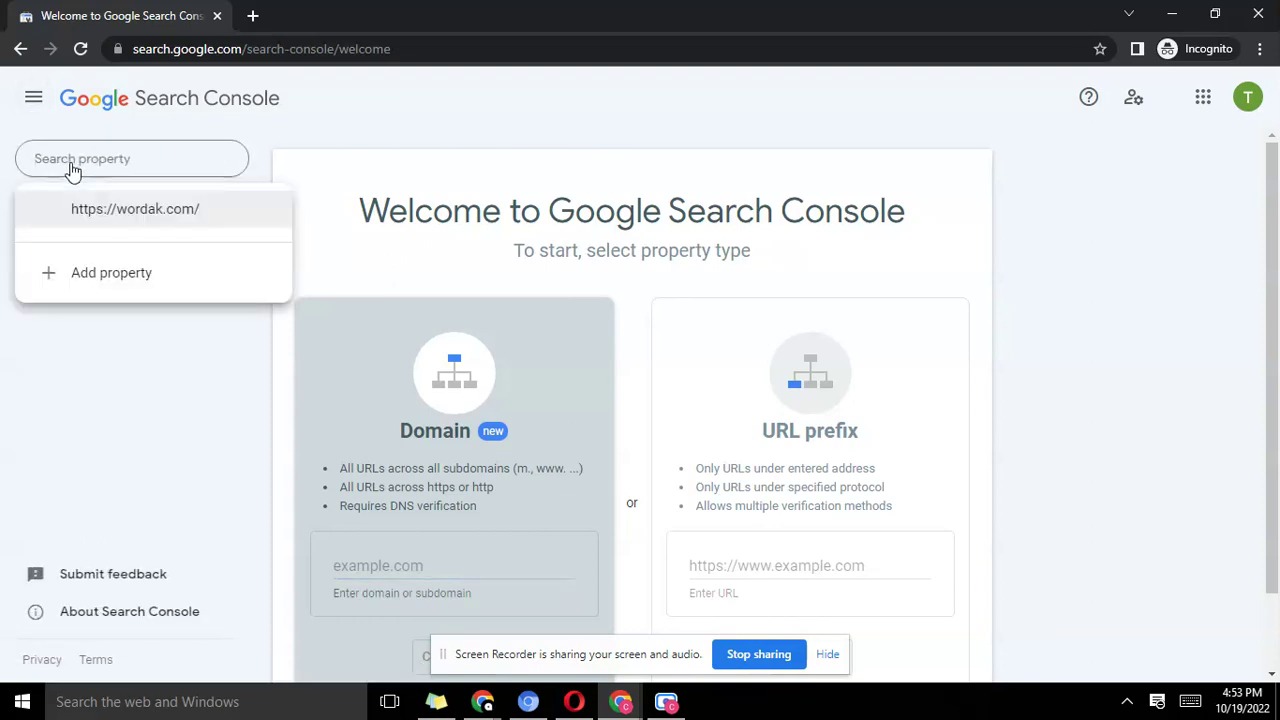
{"action": "left_click", "coordinate": [108, 210]}
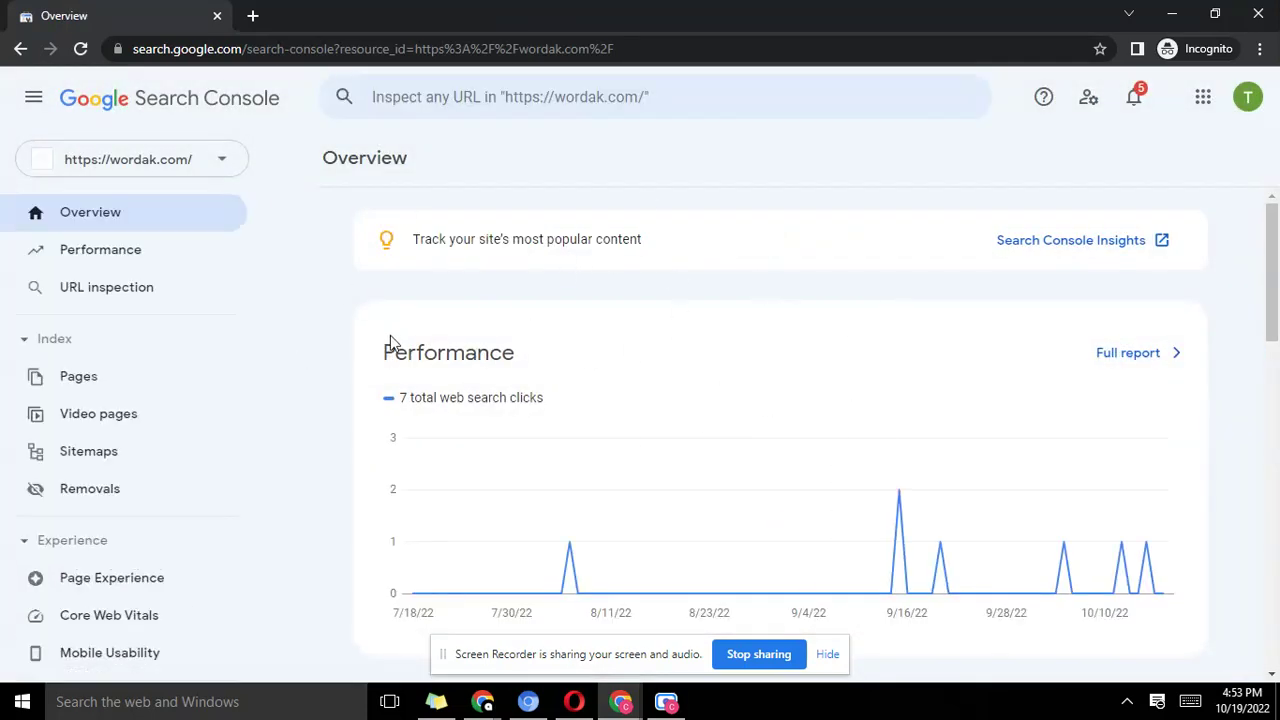
Step: Scan the wordak.com Overview and open the full Performance report
{"action": "scroll", "coordinate": [390, 340], "scroll_direction": "down", "scroll_amount": 7}
{"action": "scroll", "coordinate": [622, 362], "scroll_direction": "down", "scroll_amount": 3}
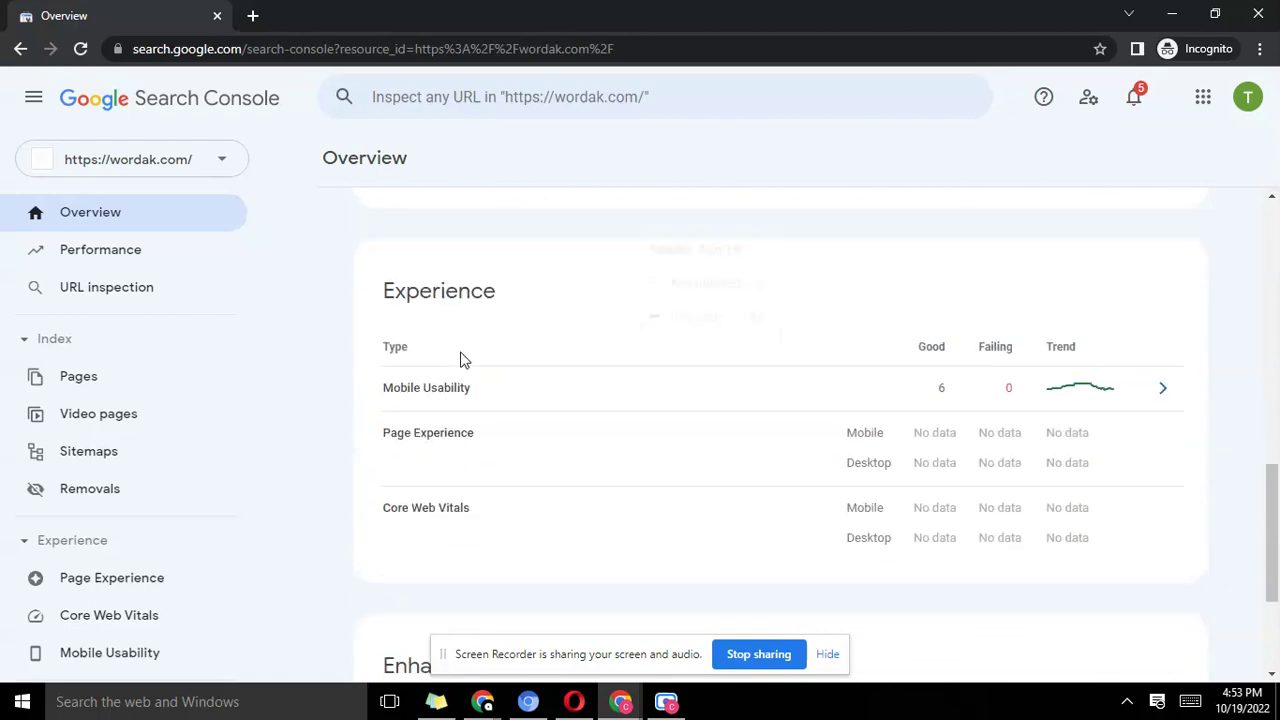
{"action": "scroll", "coordinate": [460, 357], "scroll_direction": "up", "scroll_amount": 10}
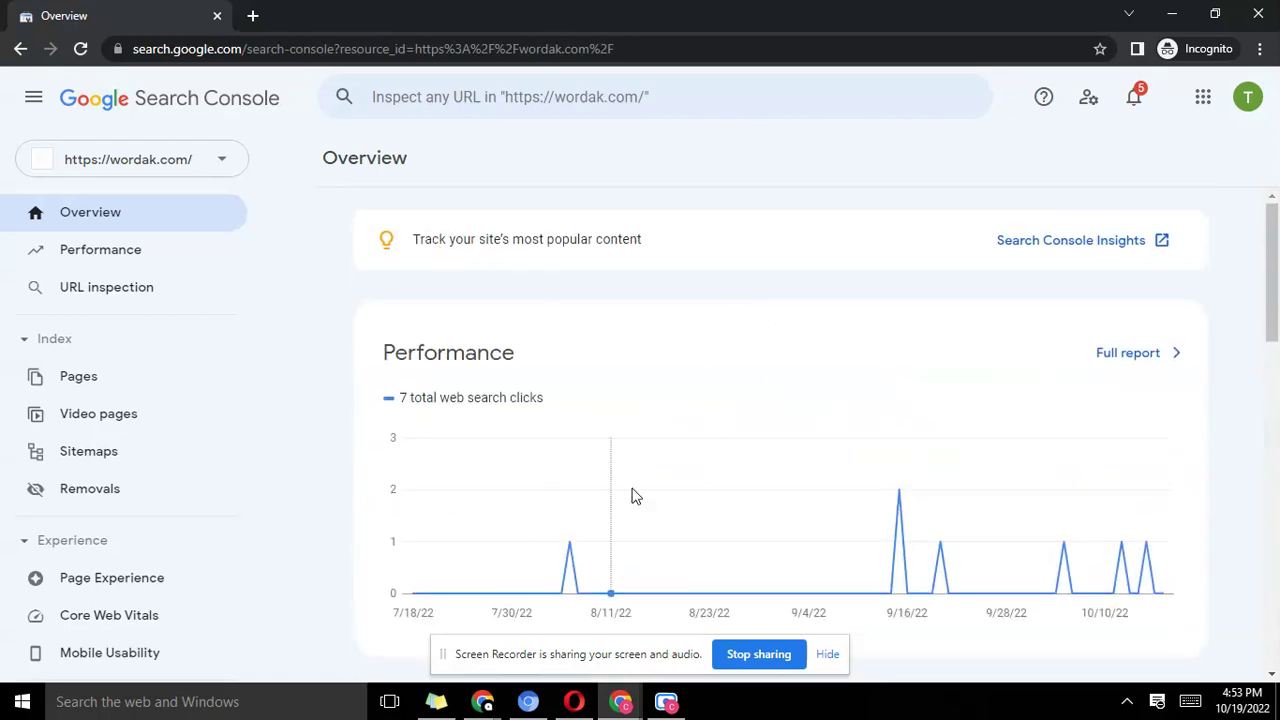
{"action": "scroll", "coordinate": [786, 429], "scroll_direction": "down", "scroll_amount": 3}
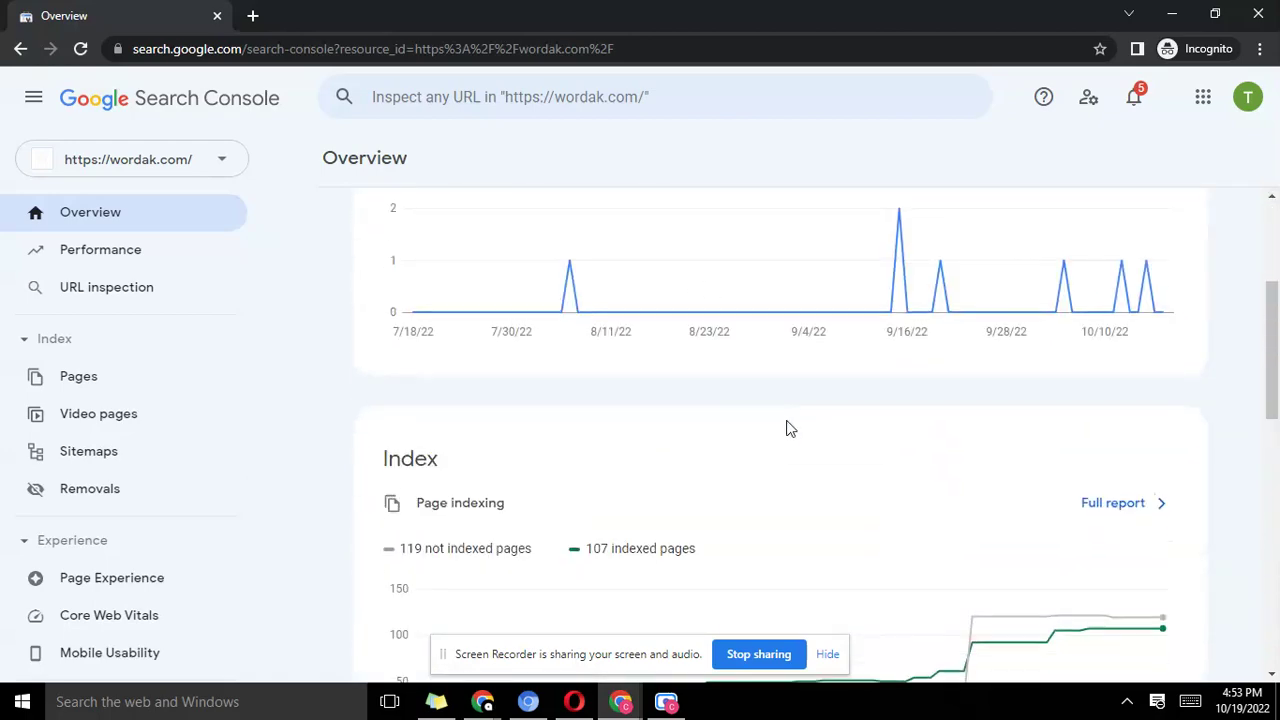
{"action": "scroll", "coordinate": [786, 429], "scroll_direction": "up", "scroll_amount": 3}
{"action": "left_click", "coordinate": [1148, 352]}
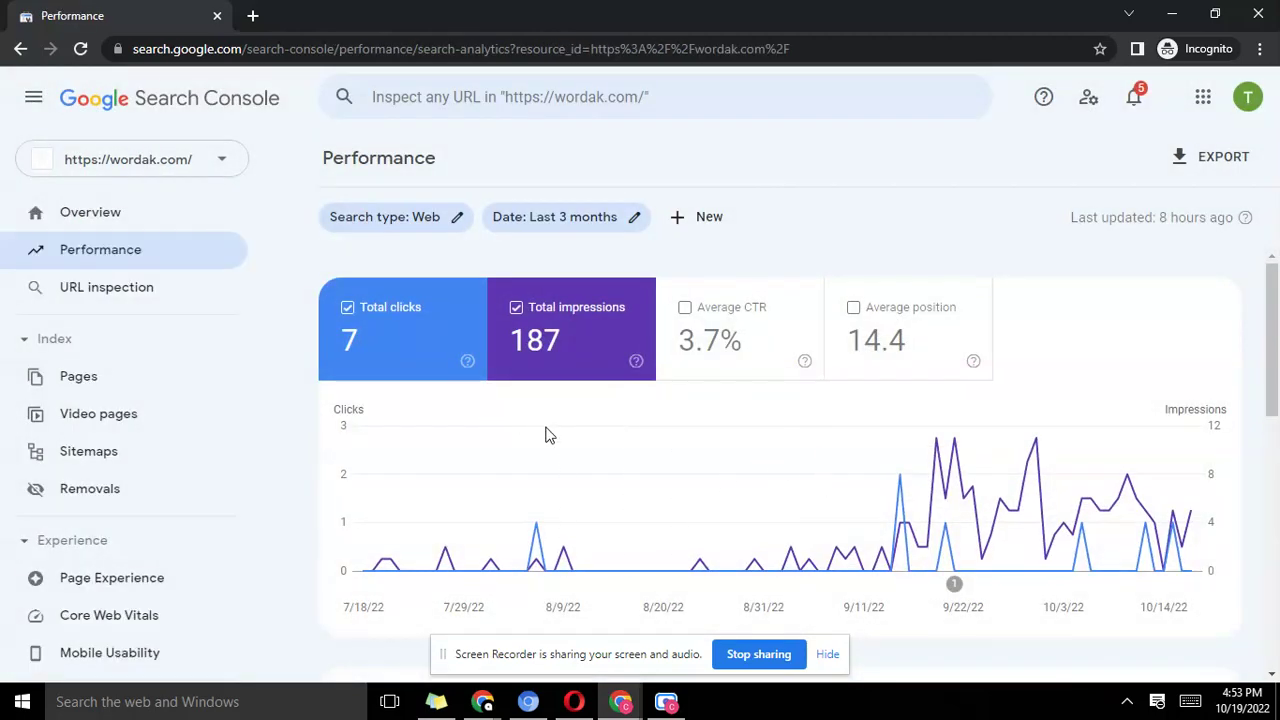
{"action": "scroll", "coordinate": [547, 435], "scroll_direction": "down", "scroll_amount": 5}
{"action": "scroll", "coordinate": [548, 436], "scroll_direction": "up", "scroll_amount": 5}
Step: Copy the link address of the Recruitment Pitch article under Trending Words on the Wordak homepage
{"action": "mouse_move", "coordinate": [620, 700]}
{"action": "left_click", "coordinate": [566, 657]}
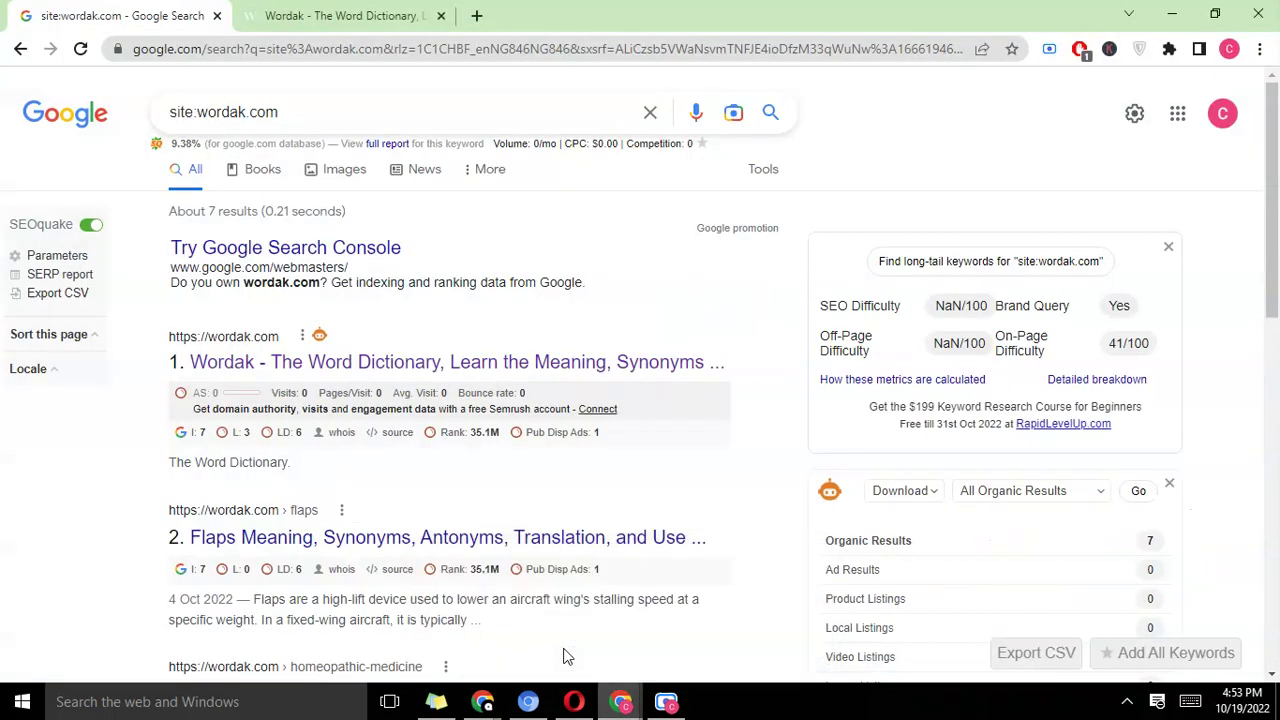
{"action": "left_click", "coordinate": [280, 12]}
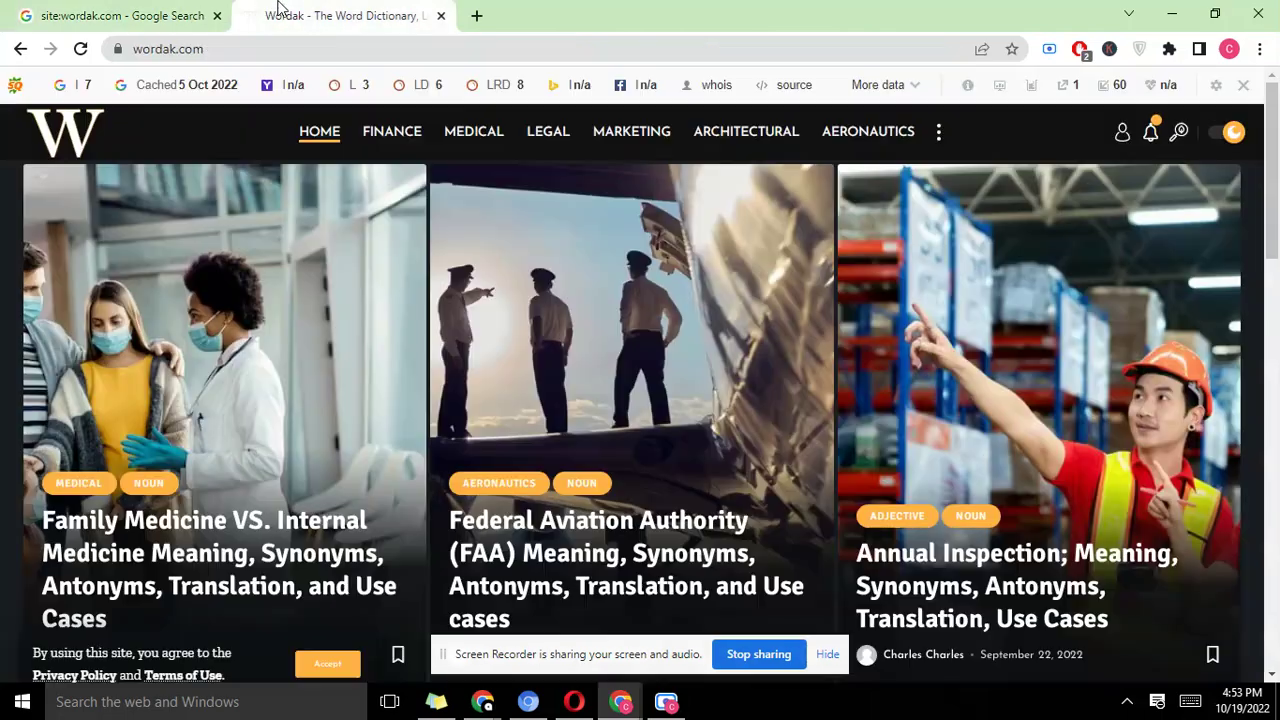
{"action": "scroll", "coordinate": [657, 493], "scroll_direction": "down", "scroll_amount": 5}
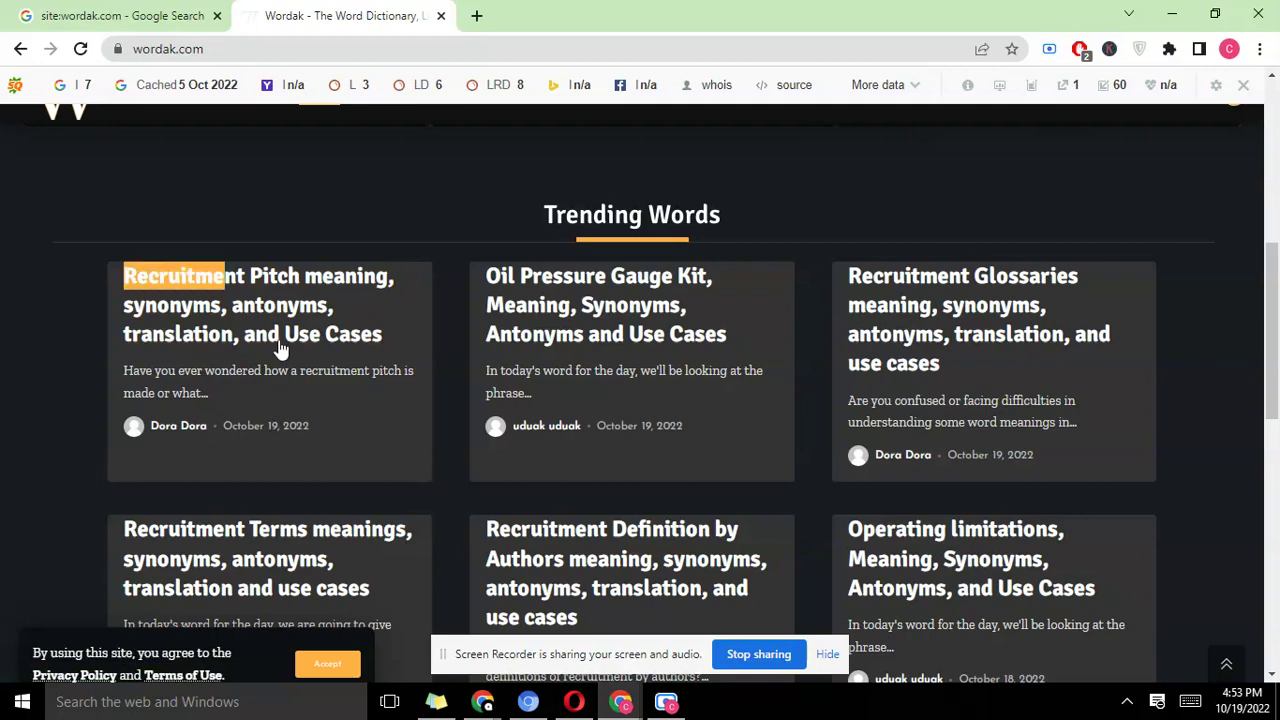
{"action": "right_click", "coordinate": [279, 341]}
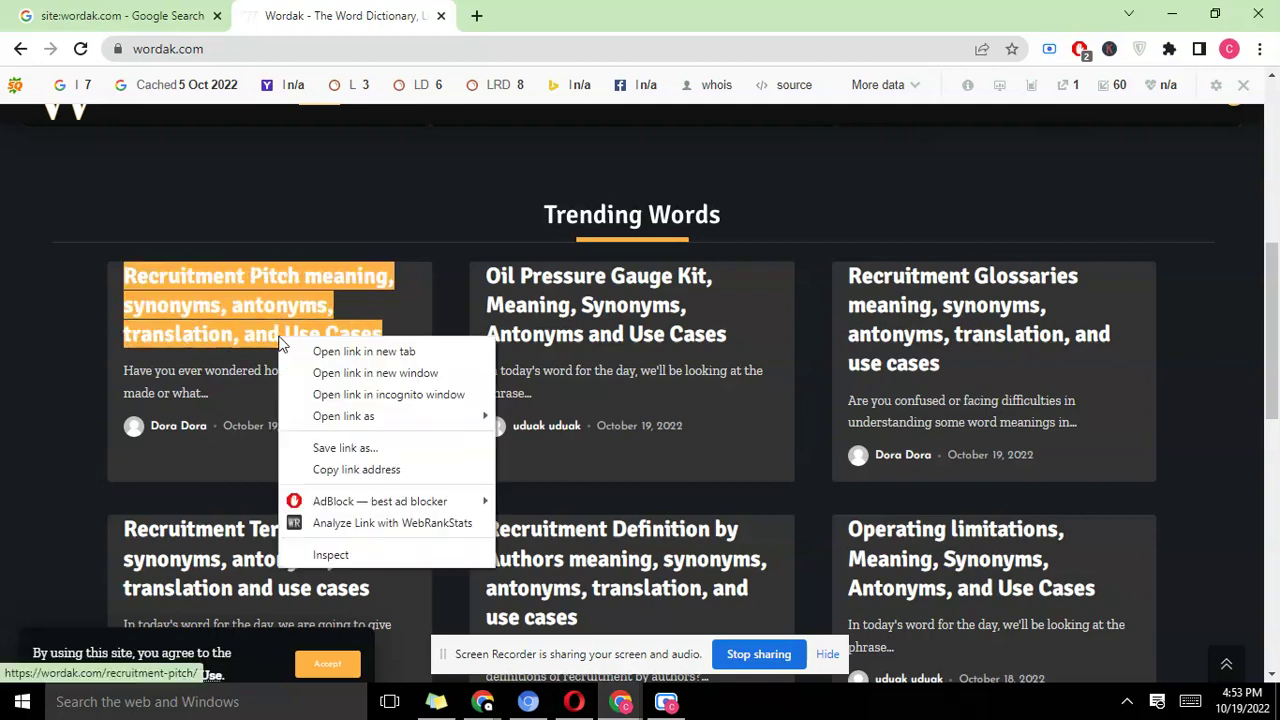
{"action": "left_click", "coordinate": [337, 469]}
{"action": "mouse_move", "coordinate": [620, 702]}
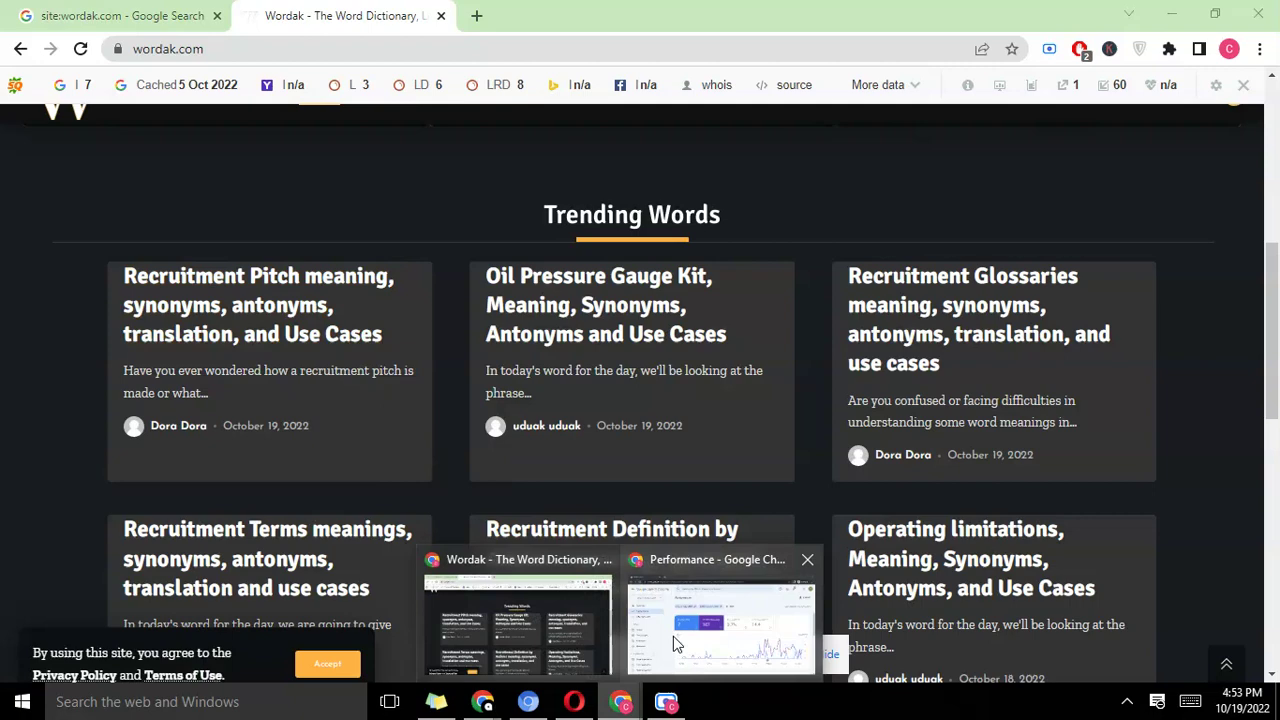
{"action": "left_click", "coordinate": [673, 636]}
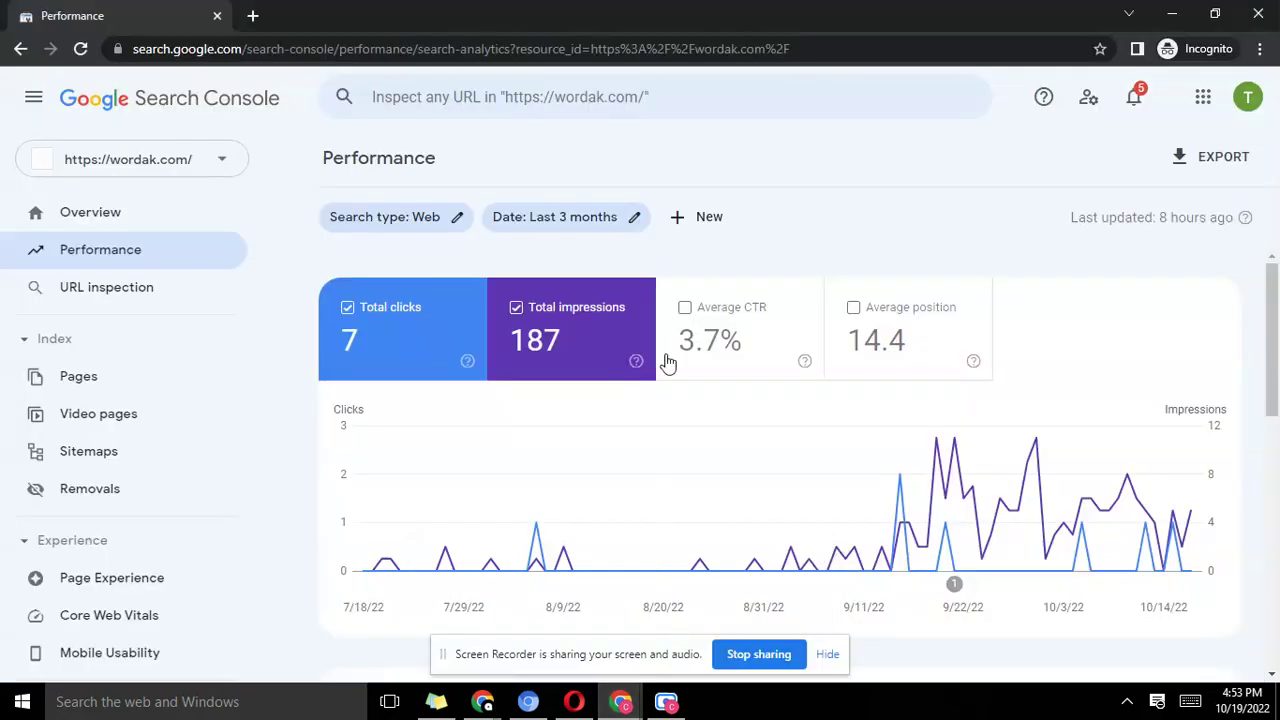
{"action": "left_click", "coordinate": [422, 97]}
{"action": "type", "text": "https://wordak.com/recruitment-pitch/"}
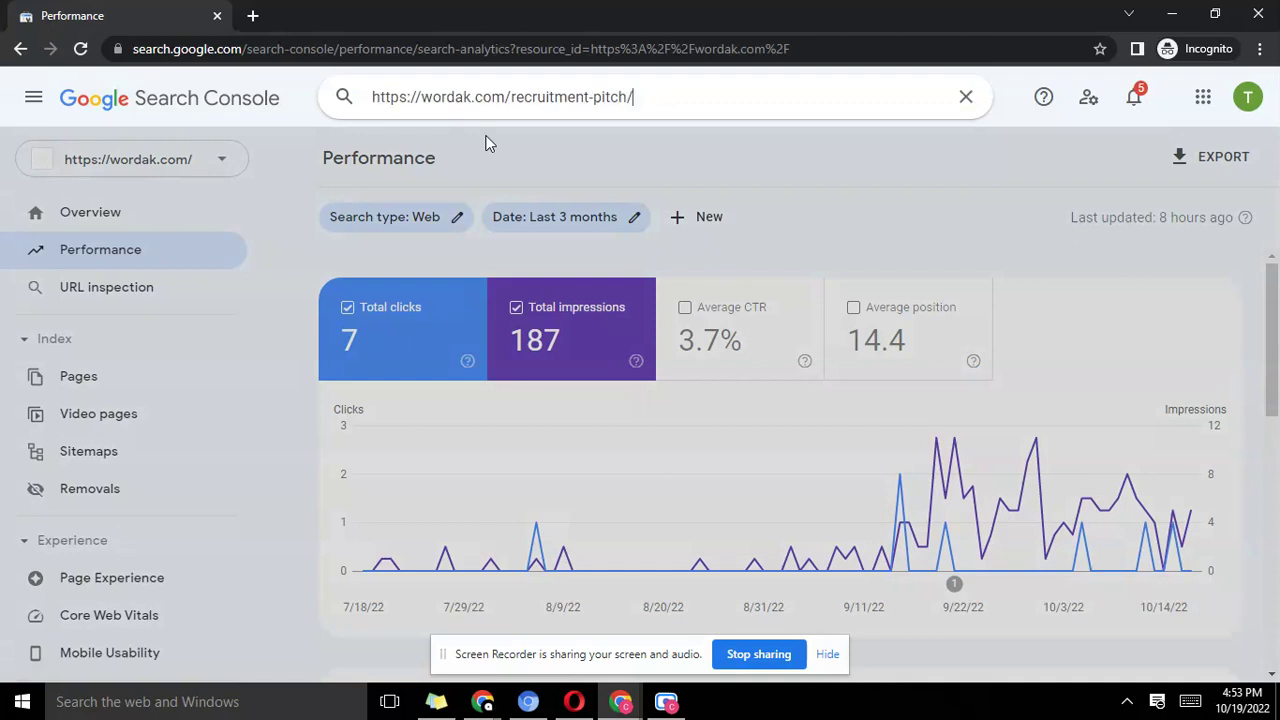
{"action": "key", "text": "Return"}
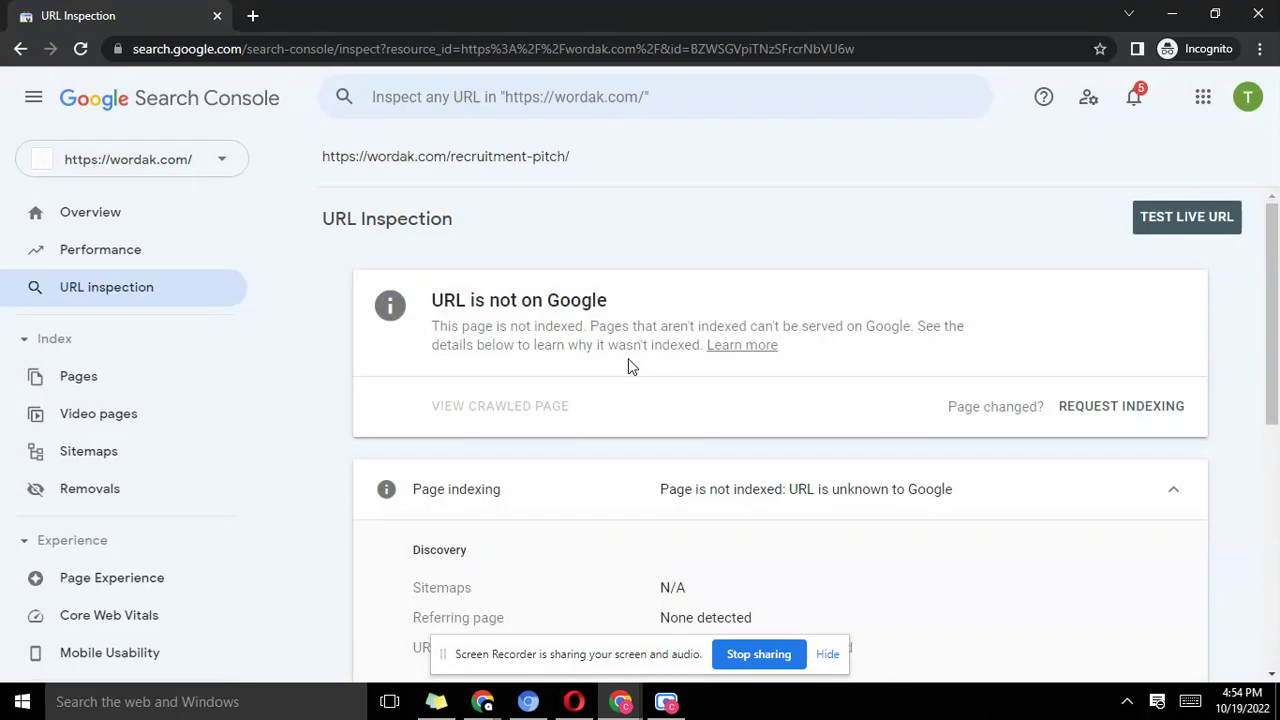
{"action": "scroll", "coordinate": [644, 398], "scroll_direction": "down", "scroll_amount": 5}
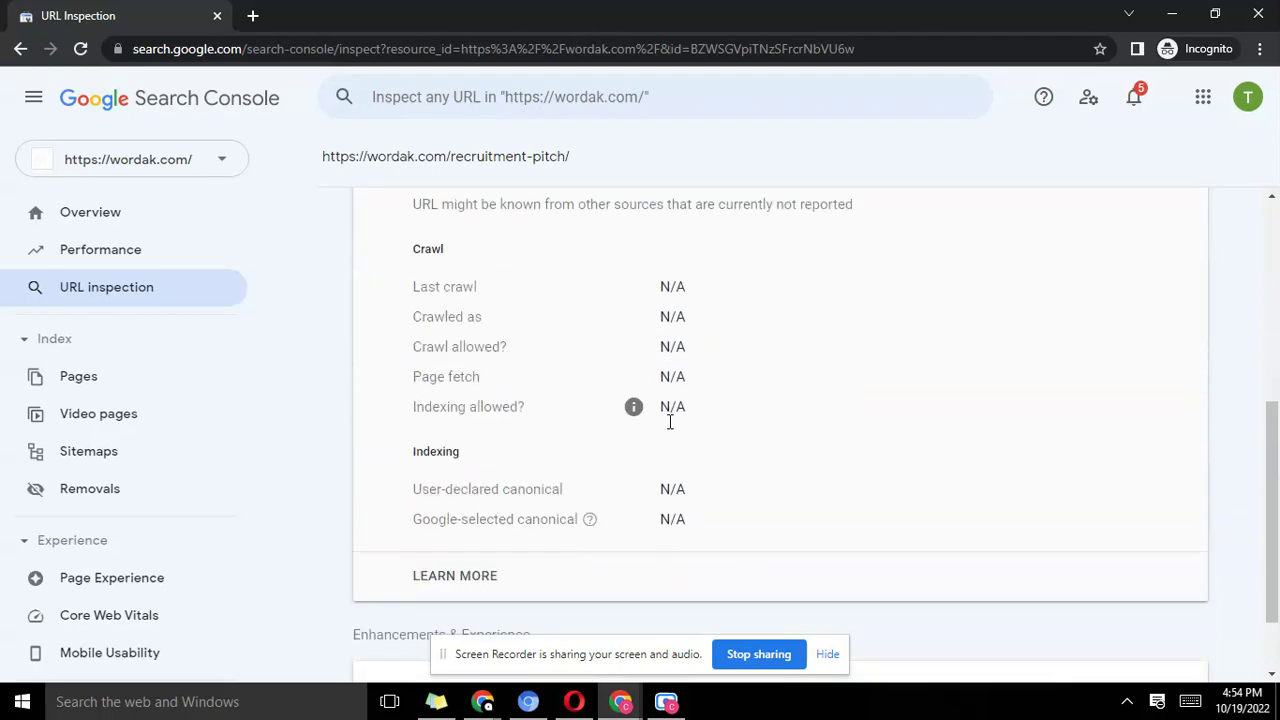
{"action": "scroll", "coordinate": [670, 440], "scroll_direction": "up", "scroll_amount": 5}
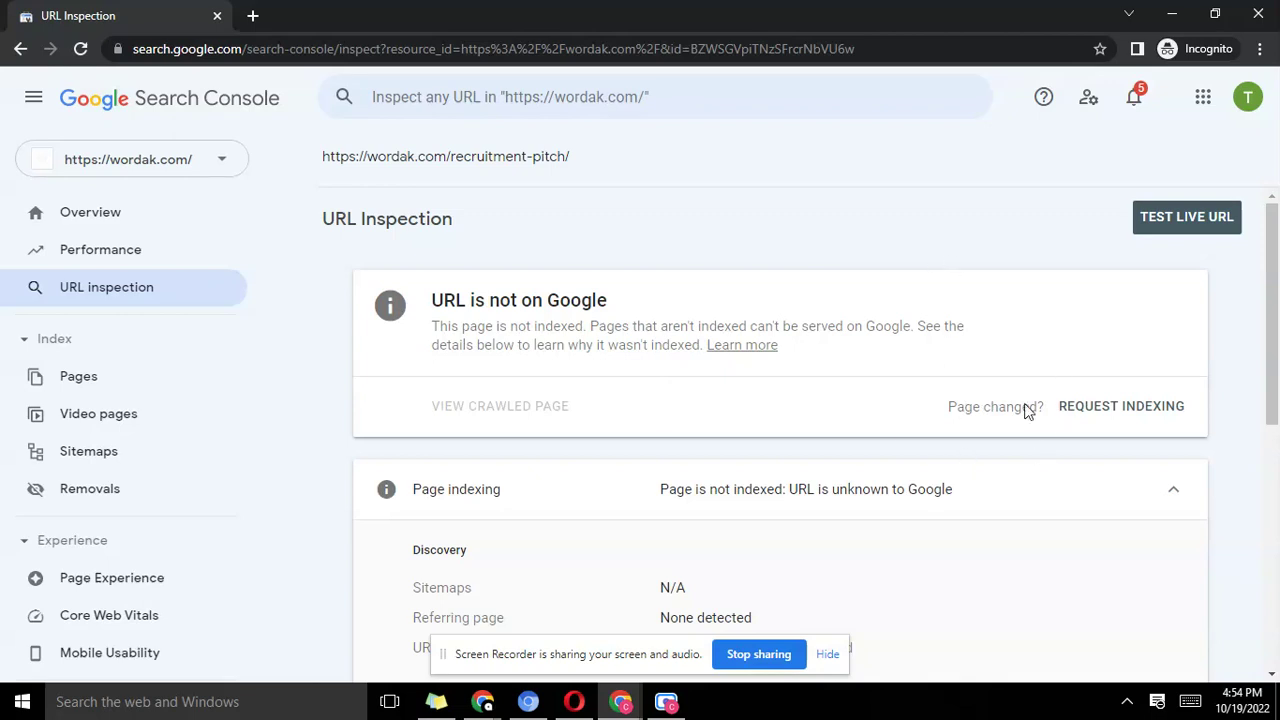
{"action": "left_click", "coordinate": [1183, 225]}
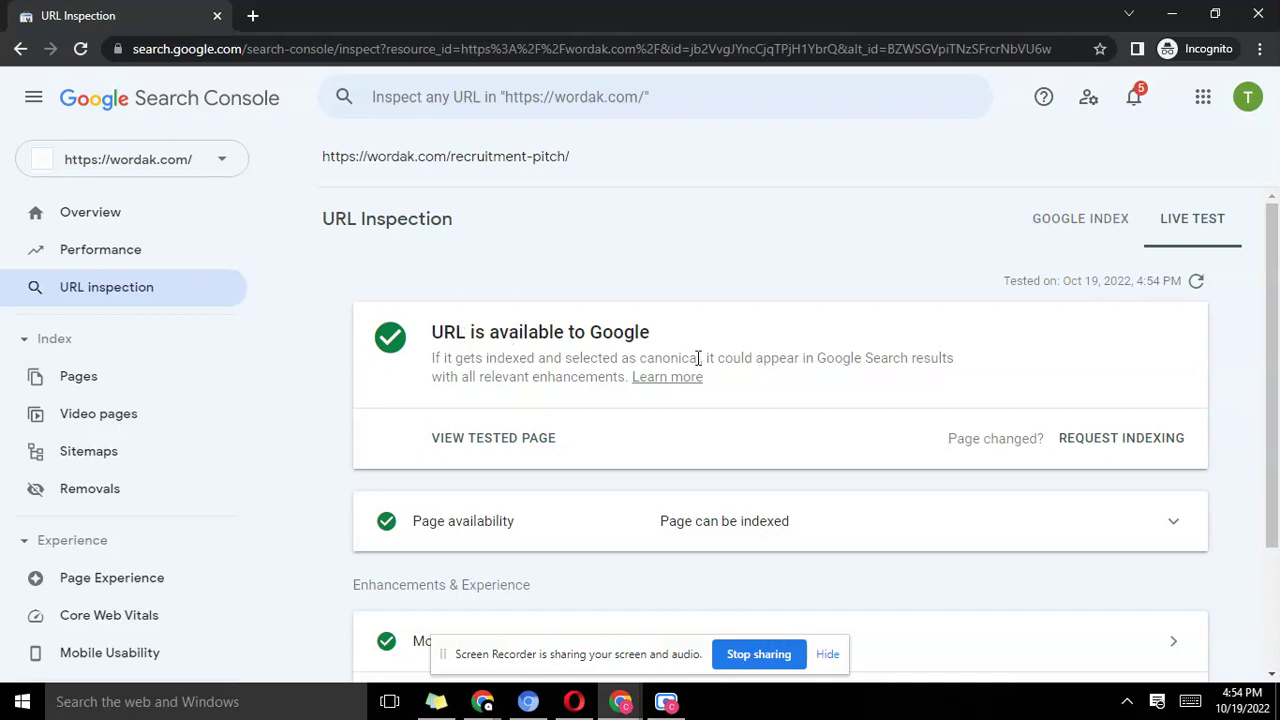
{"action": "scroll", "coordinate": [700, 377], "scroll_direction": "down", "scroll_amount": 2}
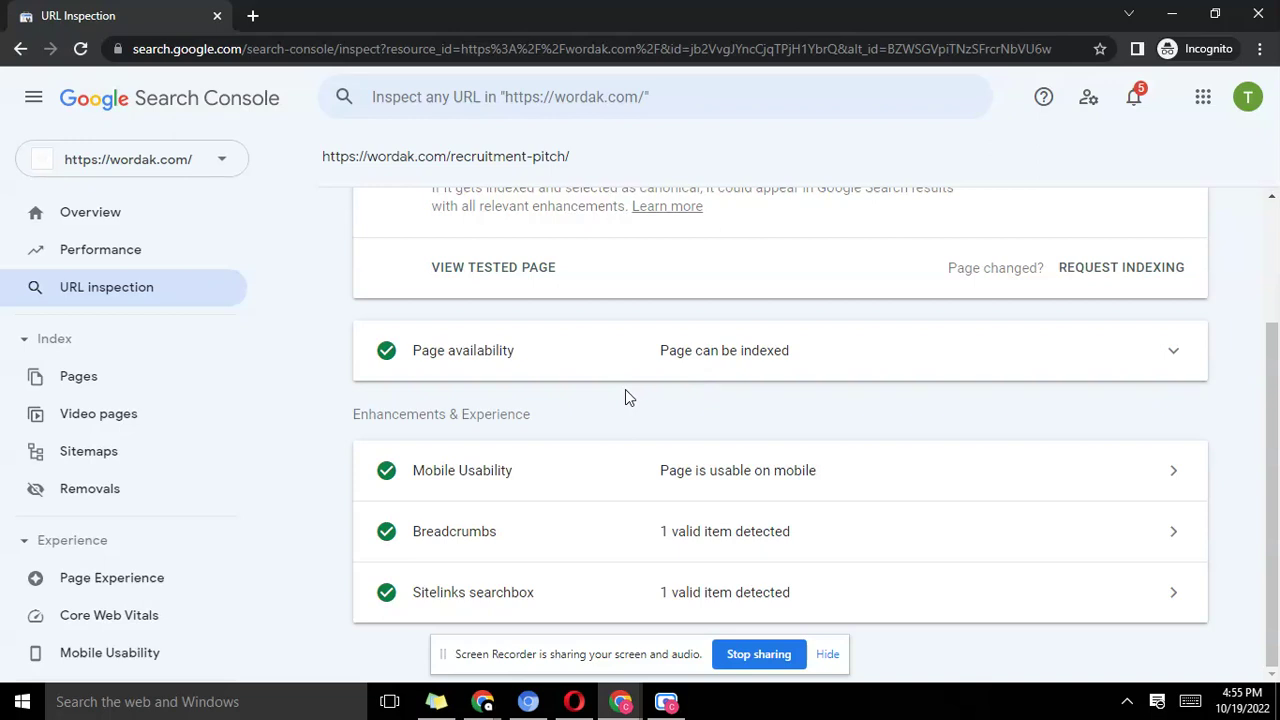
{"action": "scroll", "coordinate": [640, 418], "scroll_direction": "up", "scroll_amount": 2}
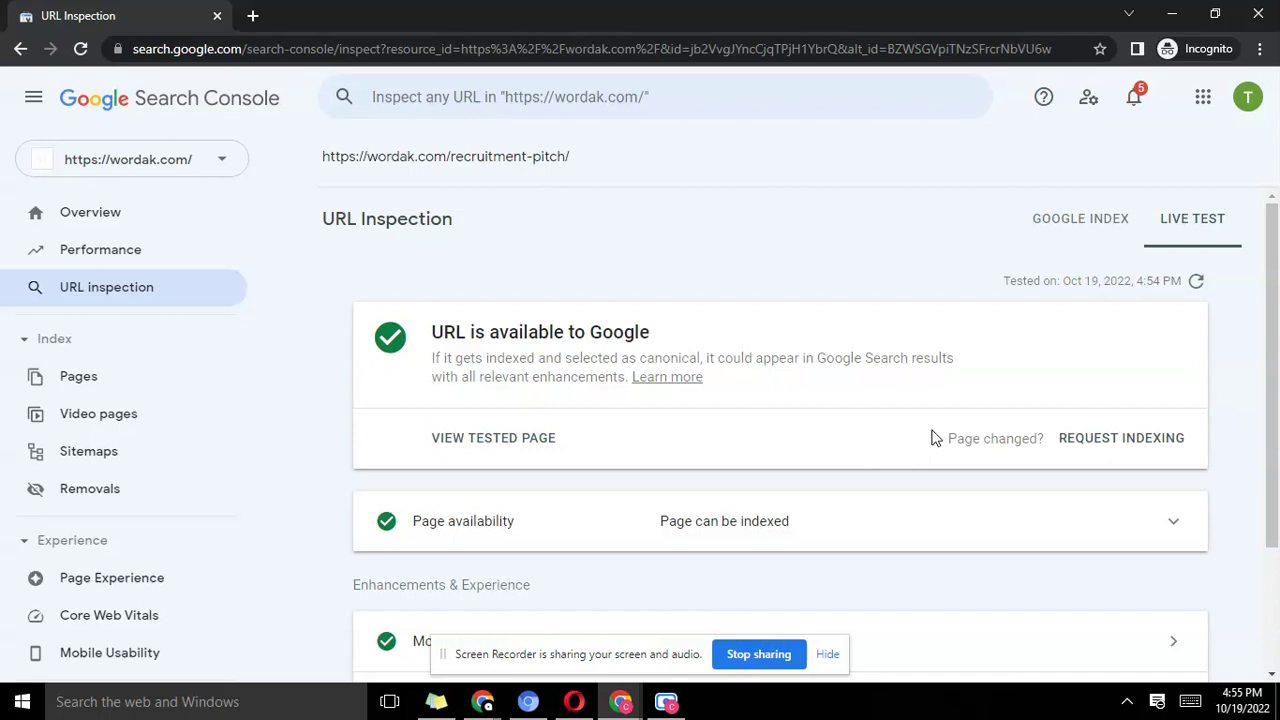
Step: Request indexing and answer the reCAPTCHA by selecting the motorcycle images
{"action": "left_click", "coordinate": [1124, 440]}
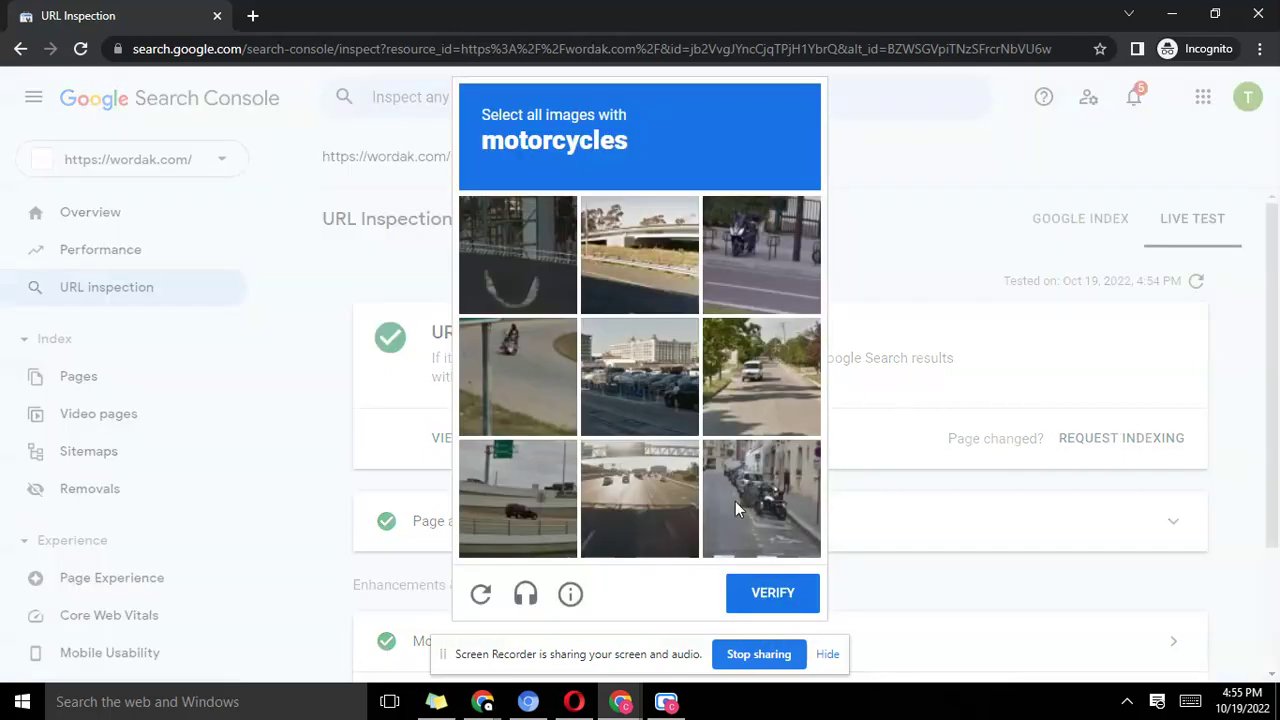
{"action": "left_click", "coordinate": [511, 500]}
{"action": "left_click", "coordinate": [532, 370]}
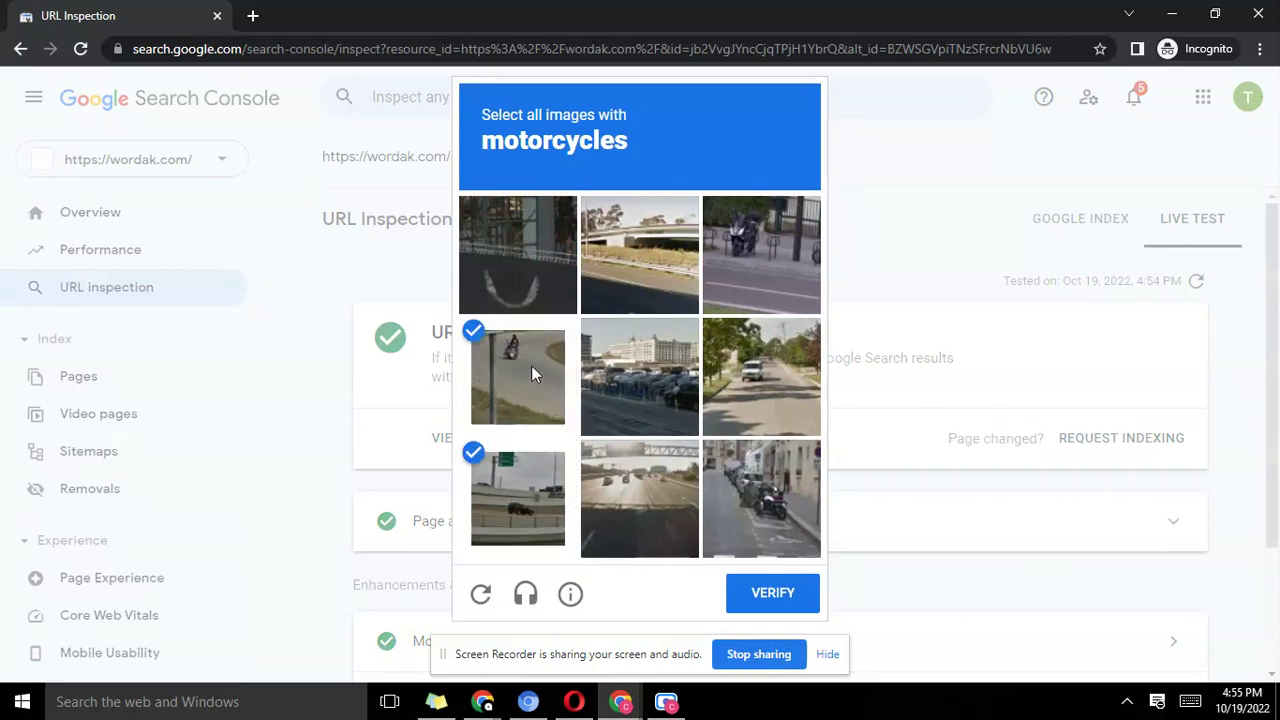
{"action": "left_click", "coordinate": [756, 260]}
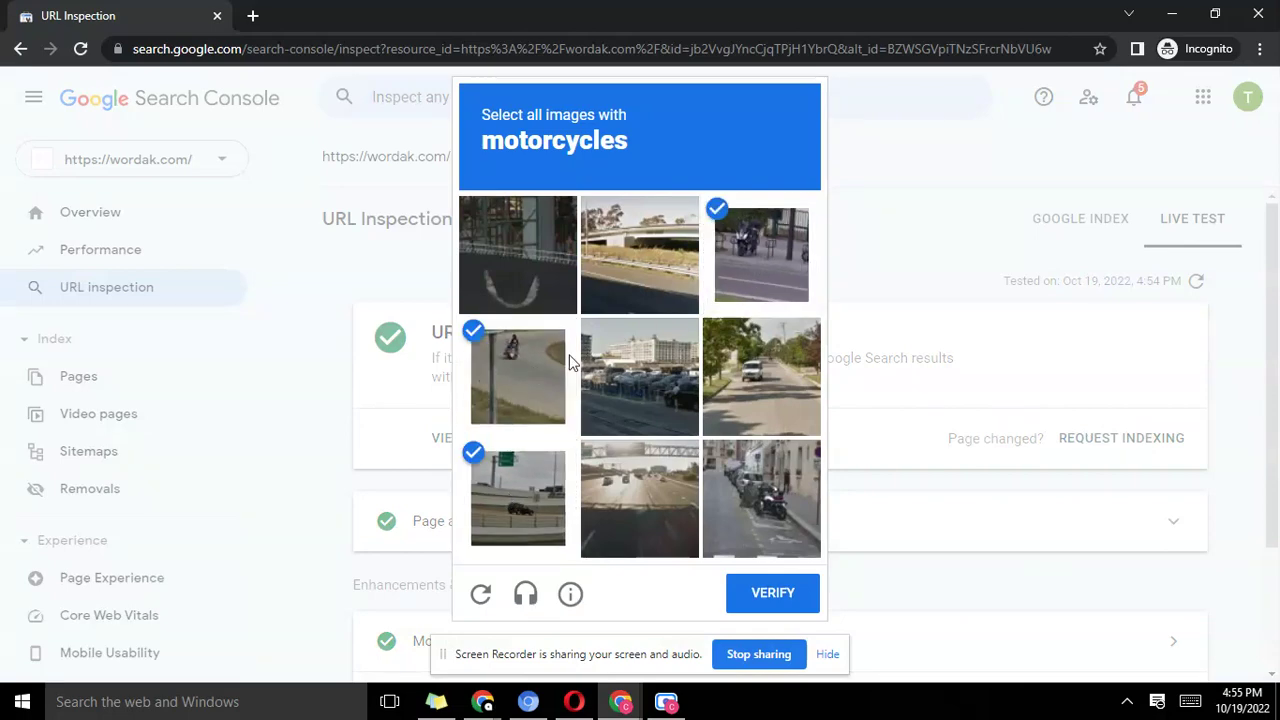
{"action": "left_click", "coordinate": [763, 598]}
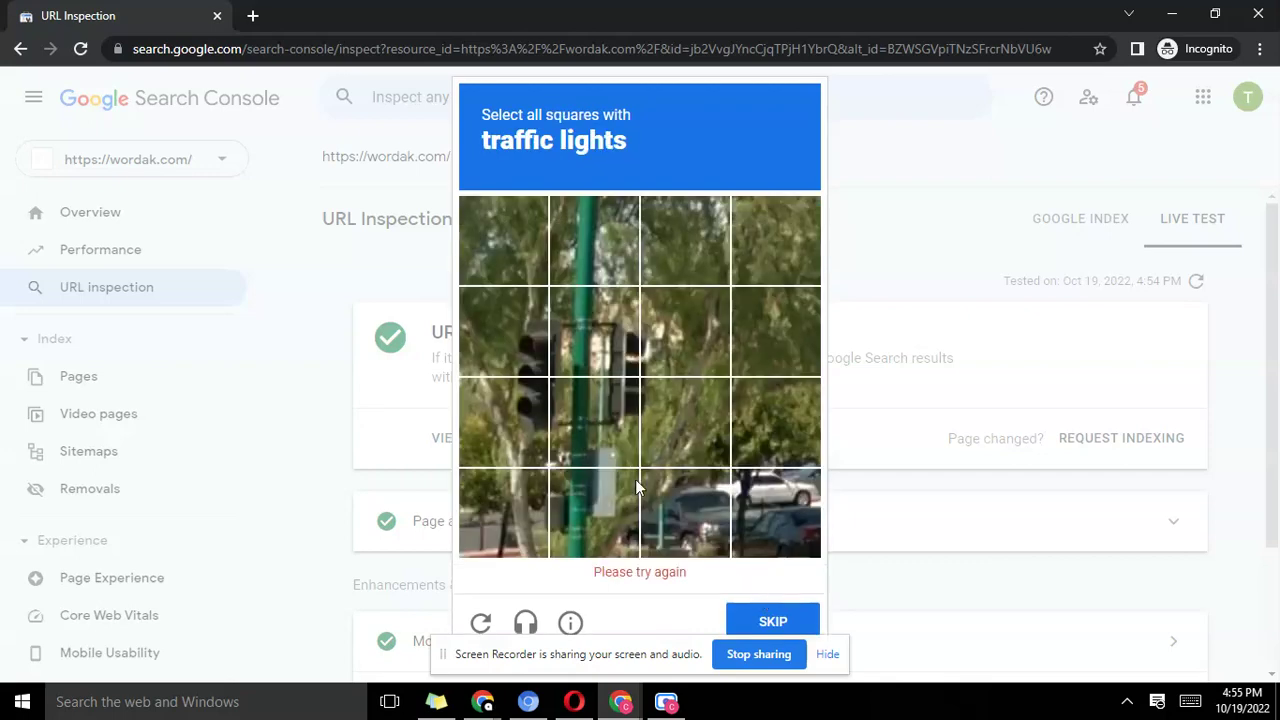
Step: Select the four traffic-light squares, verify, and dismiss the 'Indexing requested' confirmation
{"action": "left_click", "coordinate": [508, 363]}
{"action": "left_click", "coordinate": [590, 345]}
{"action": "left_click", "coordinate": [531, 405]}
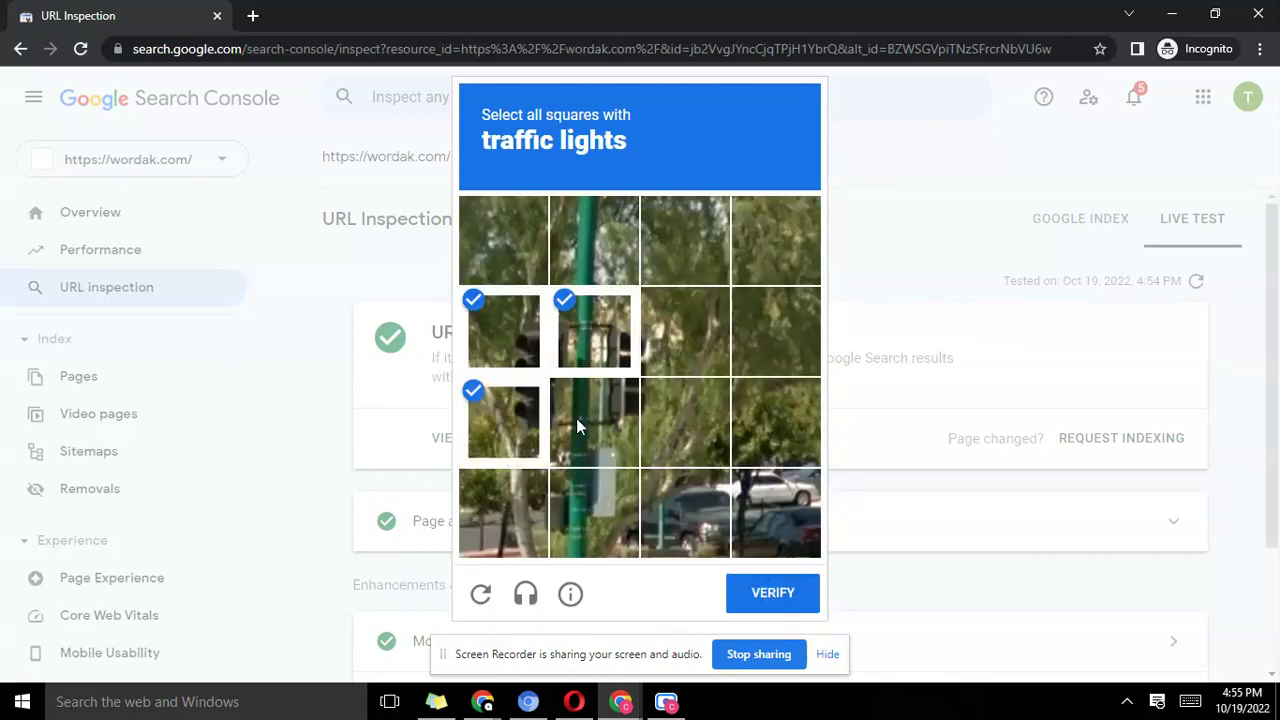
{"action": "left_click", "coordinate": [576, 418]}
{"action": "left_click", "coordinate": [784, 592]}
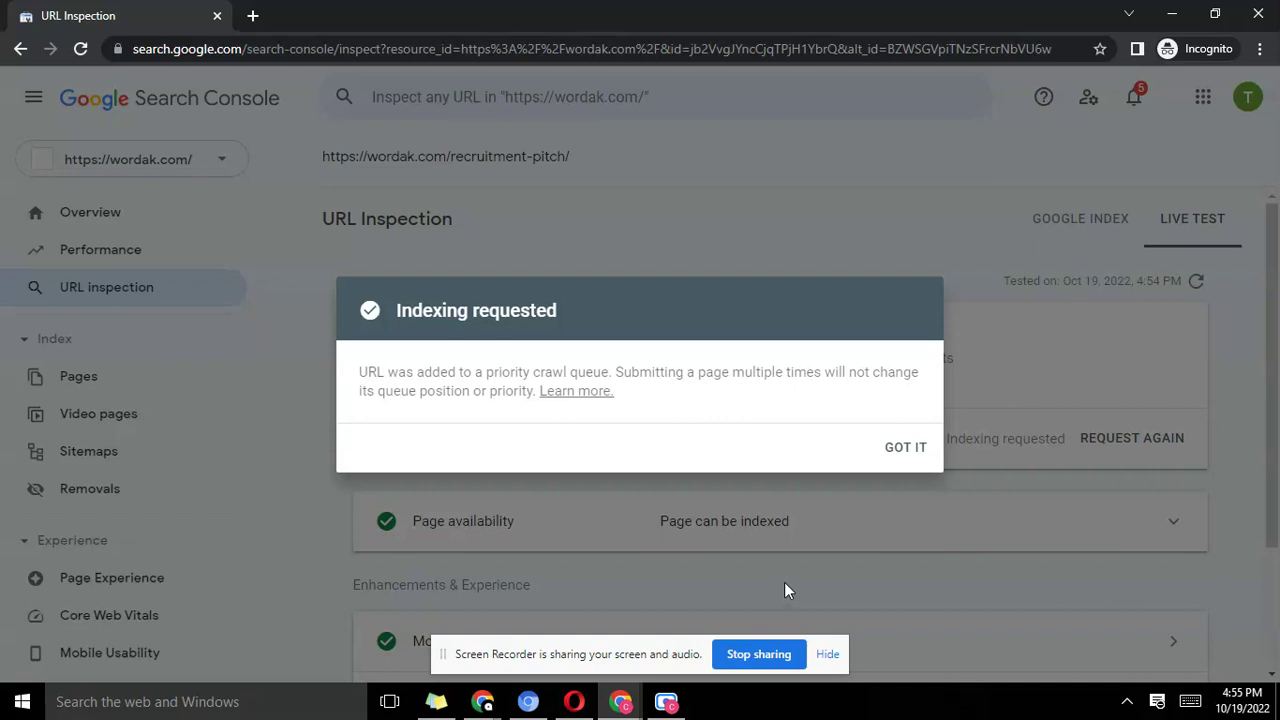
{"action": "left_click", "coordinate": [905, 450]}
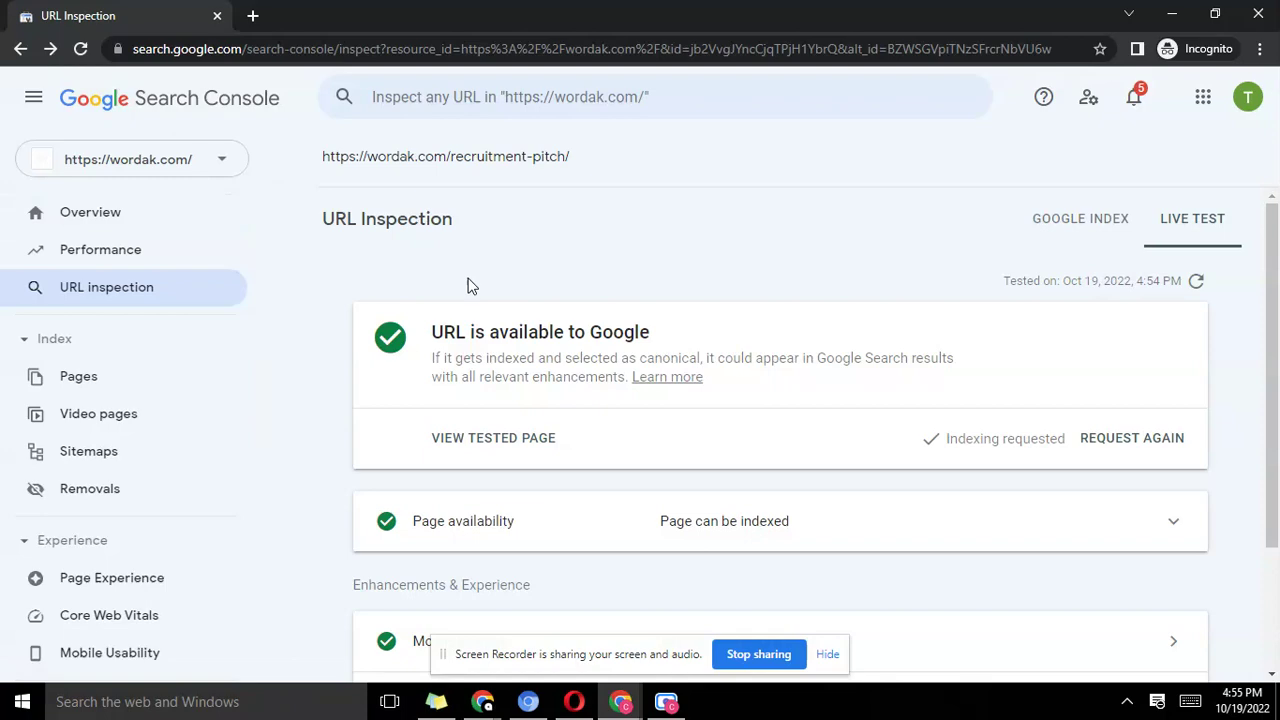
Step: From Overview, re-inspect the recent recruitment-pitch URL and review the still-unknown-to-Google result
{"action": "left_click", "coordinate": [126, 222]}
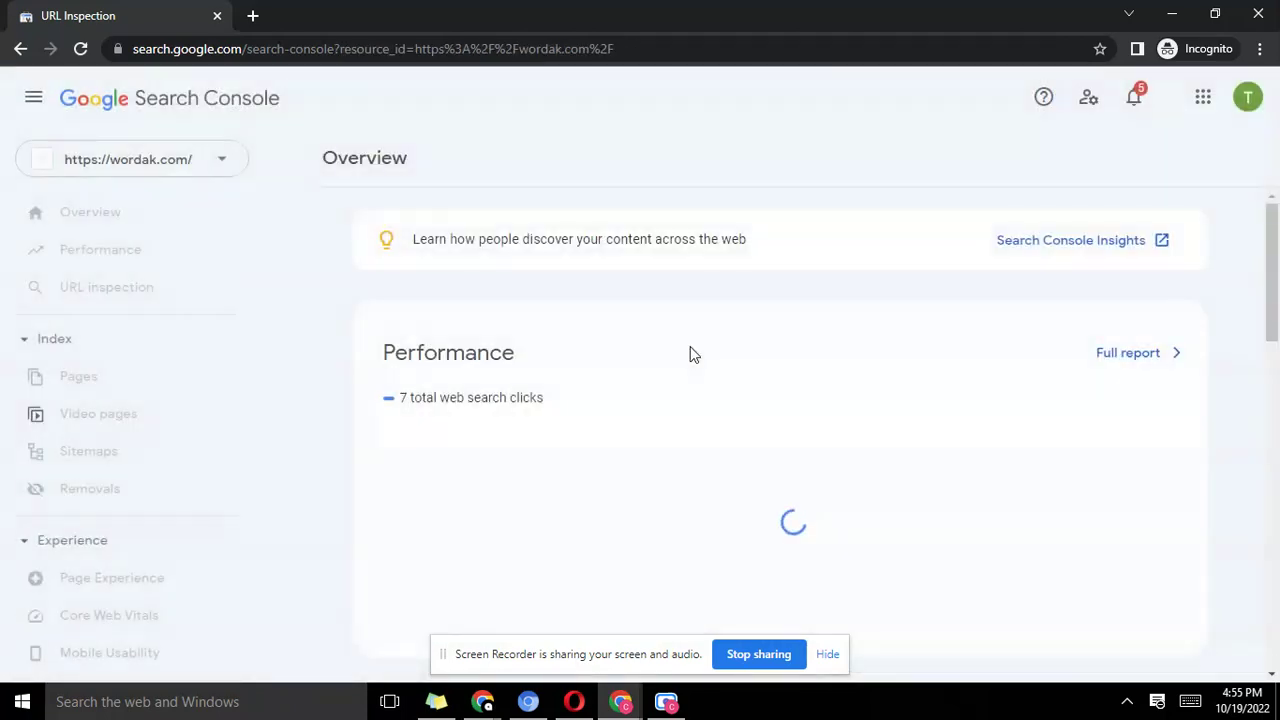
{"action": "left_click", "coordinate": [518, 100]}
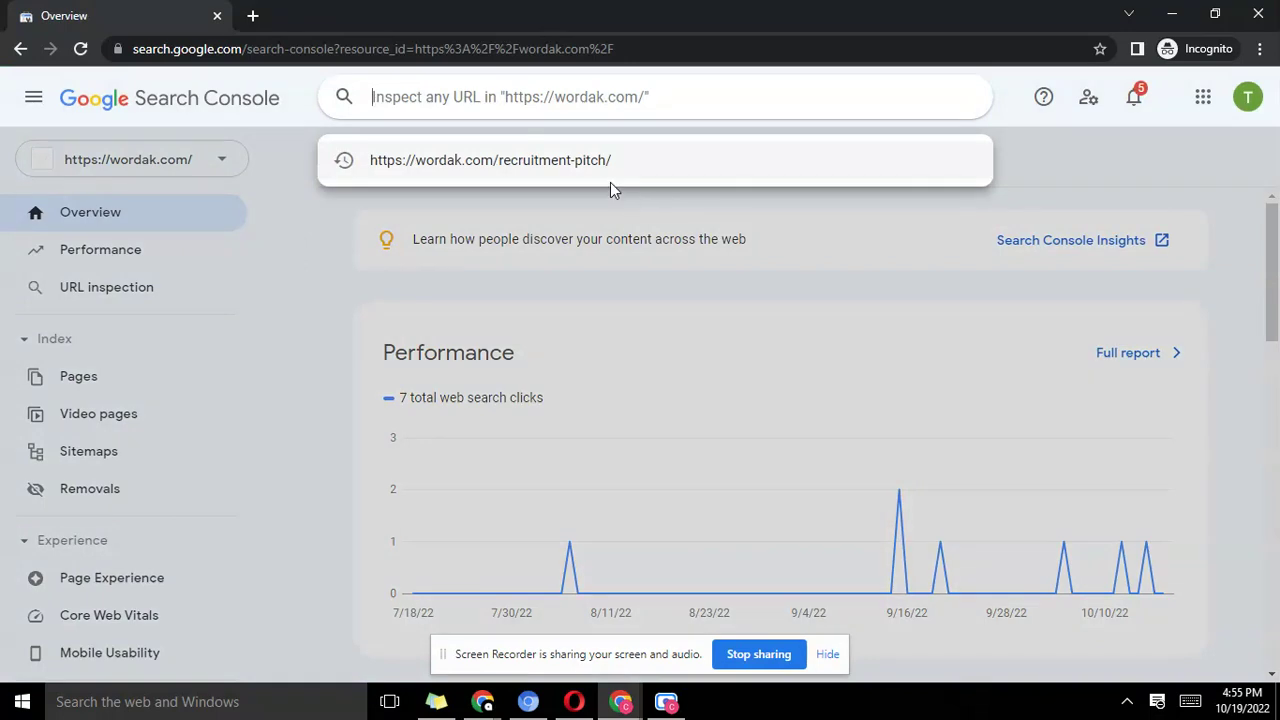
{"action": "left_click", "coordinate": [640, 160]}
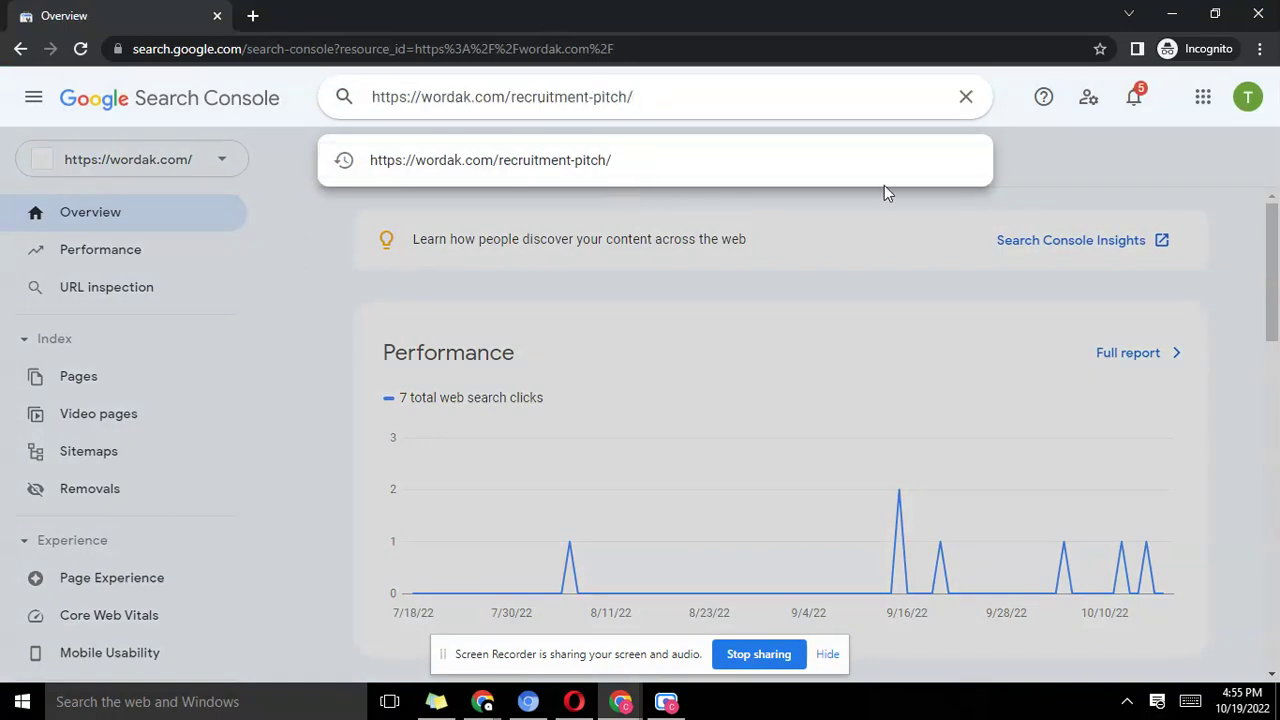
{"action": "key", "text": "Return"}
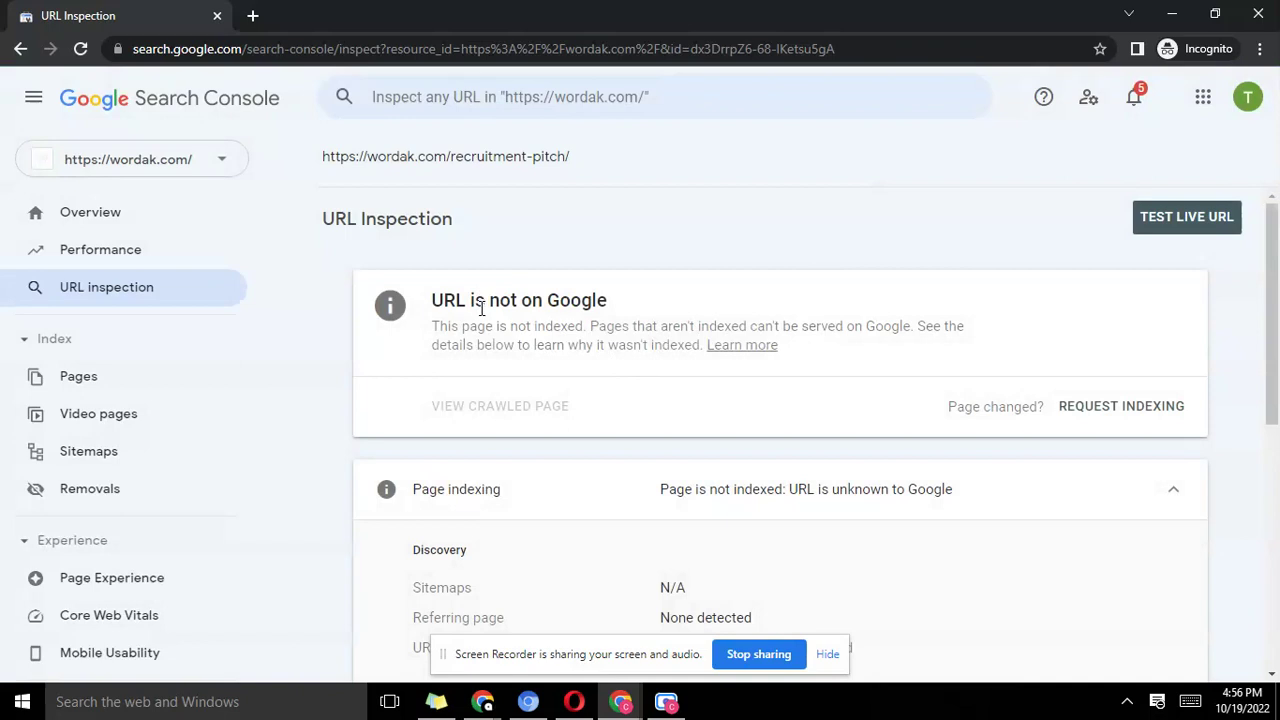
{"action": "scroll", "coordinate": [486, 317], "scroll_direction": "down", "scroll_amount": 5}
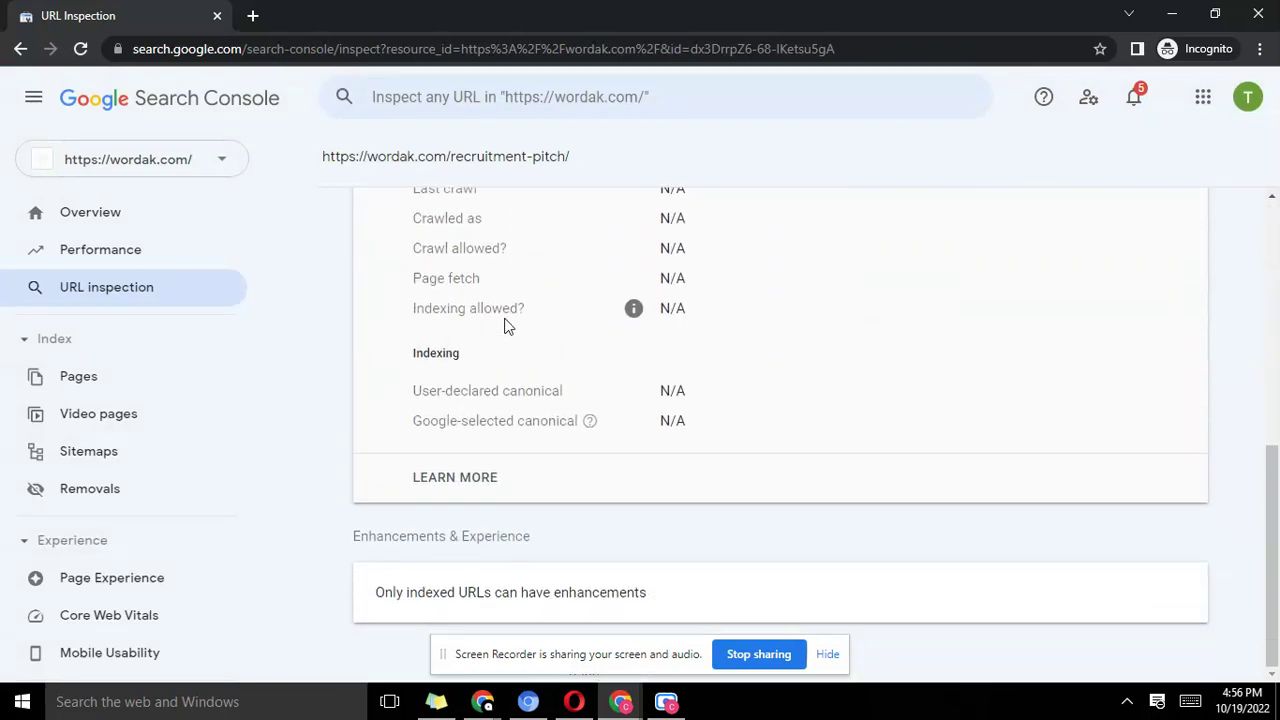
{"action": "scroll", "coordinate": [505, 325], "scroll_direction": "up", "scroll_amount": 5}
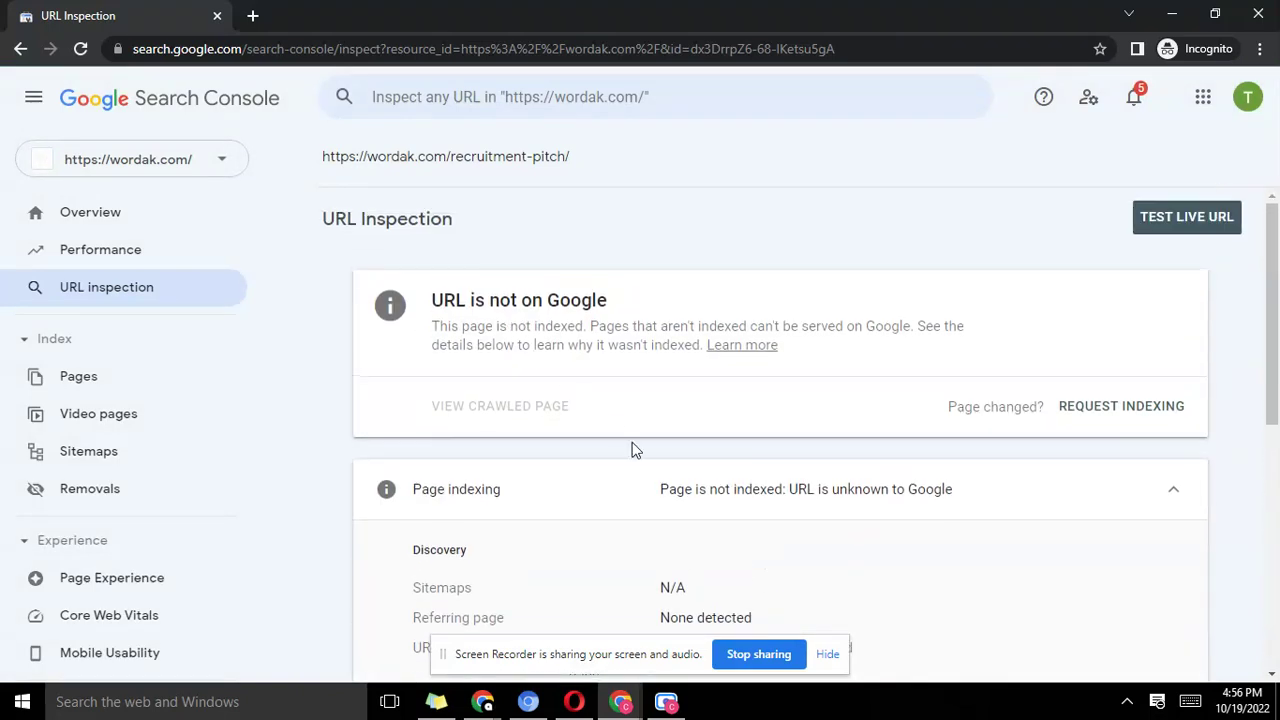
Step: Copy the Flaps article's link from the site:wordak.com results, then return to Search Console
{"action": "mouse_move", "coordinate": [621, 705]}
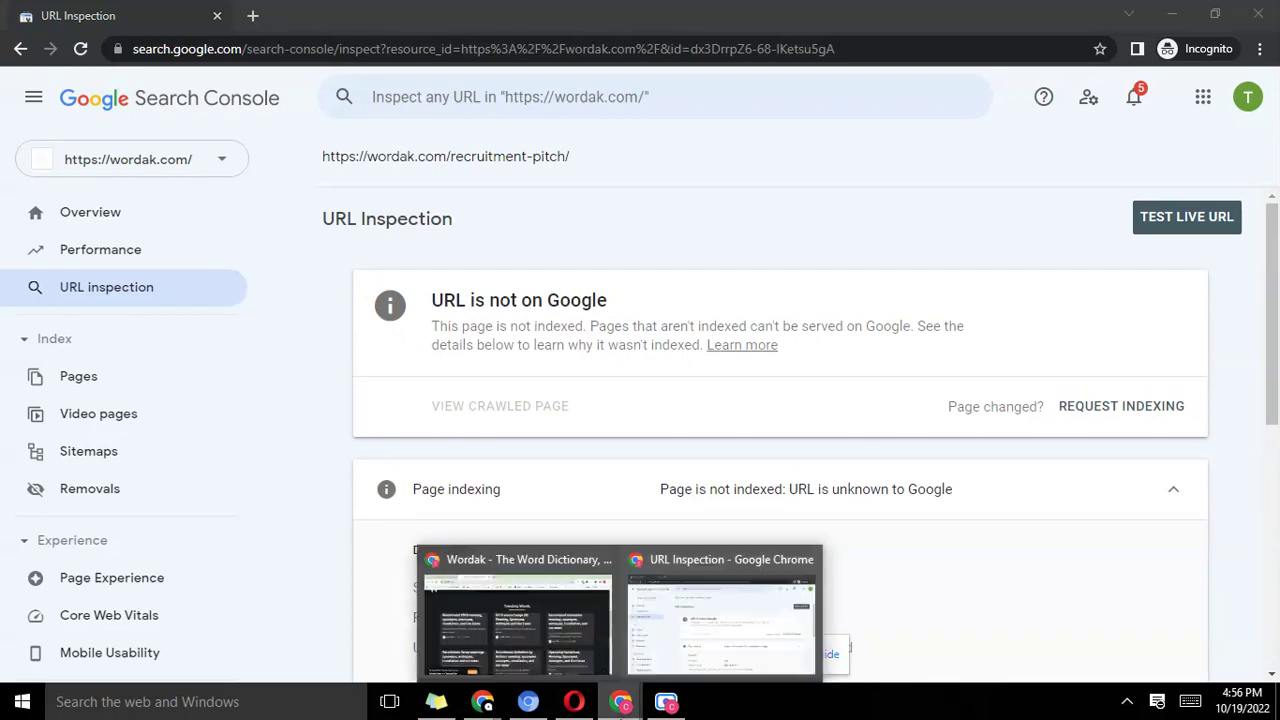
{"action": "left_click", "coordinate": [517, 620]}
{"action": "scroll", "coordinate": [627, 290], "scroll_direction": "down", "scroll_amount": 10}
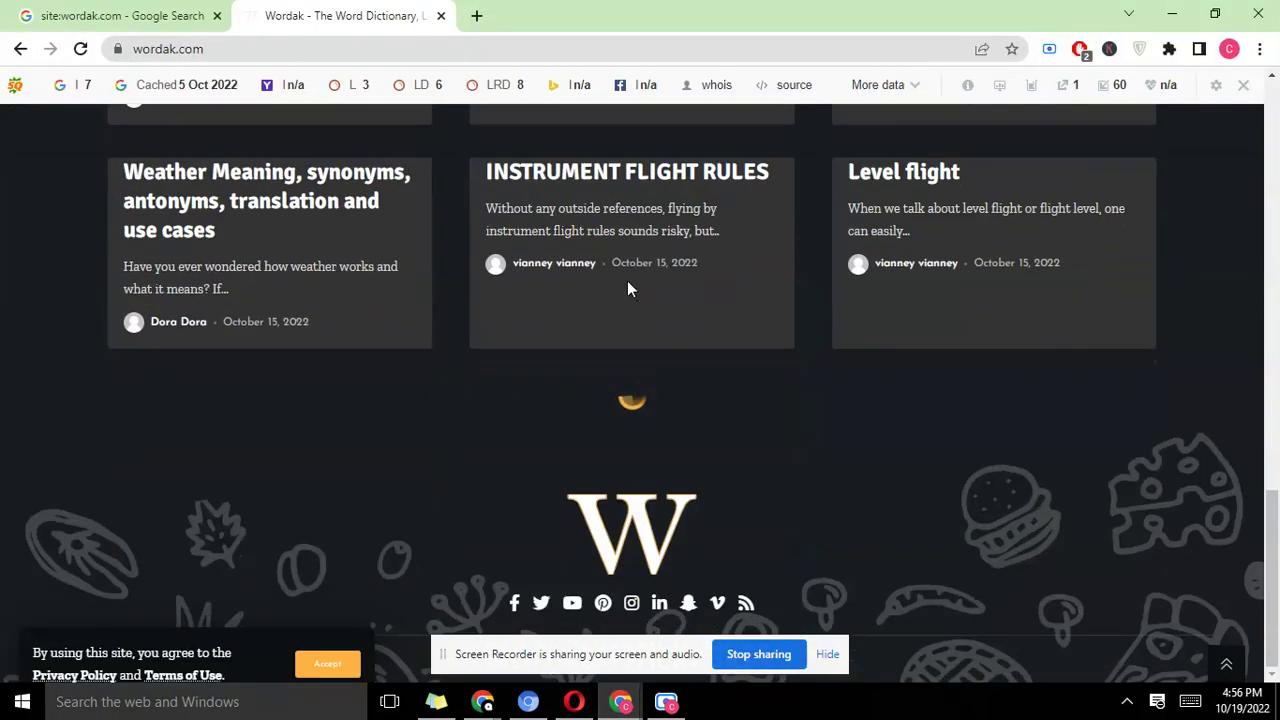
{"action": "left_click", "coordinate": [183, 14]}
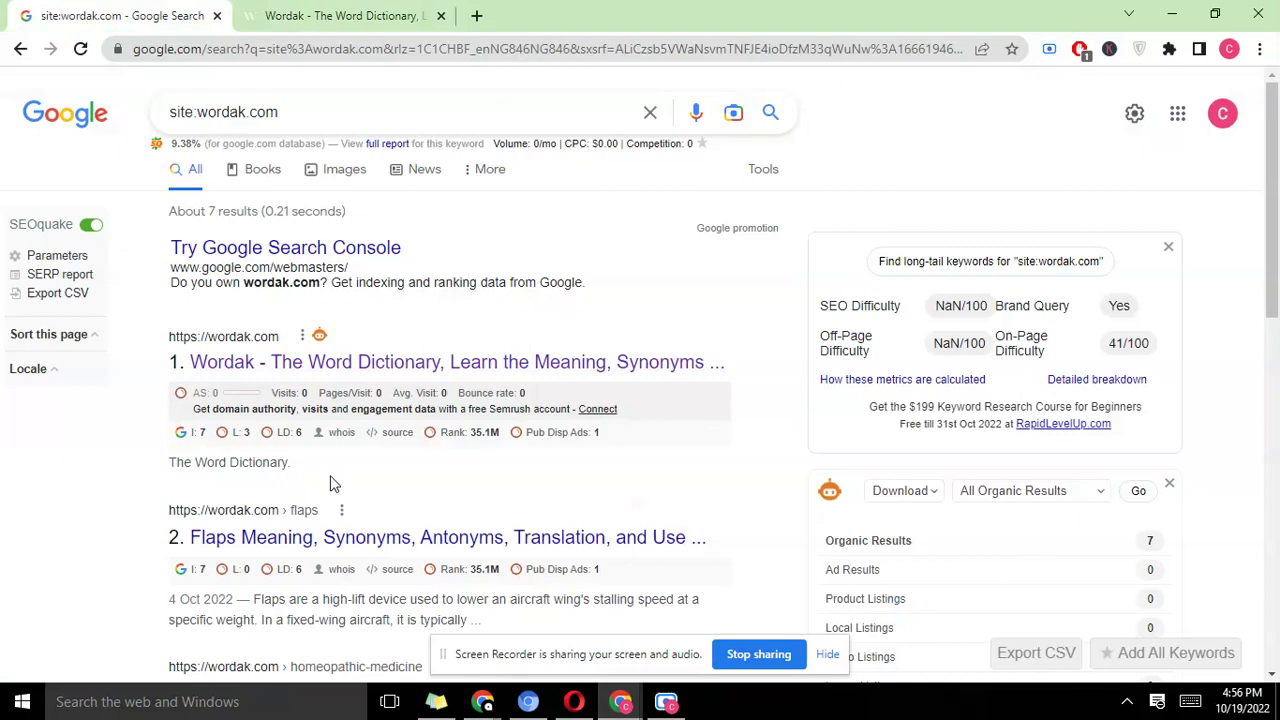
{"action": "scroll", "coordinate": [335, 487], "scroll_direction": "down", "scroll_amount": 2}
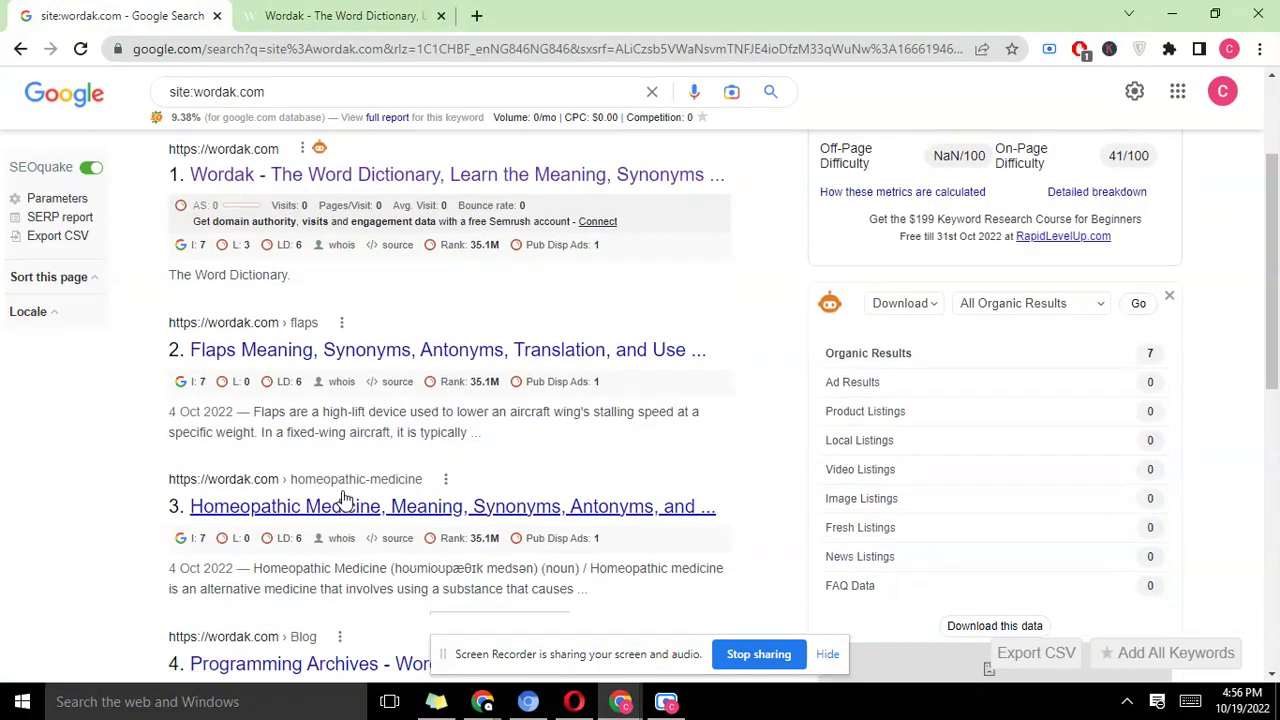
{"action": "right_click", "coordinate": [397, 358]}
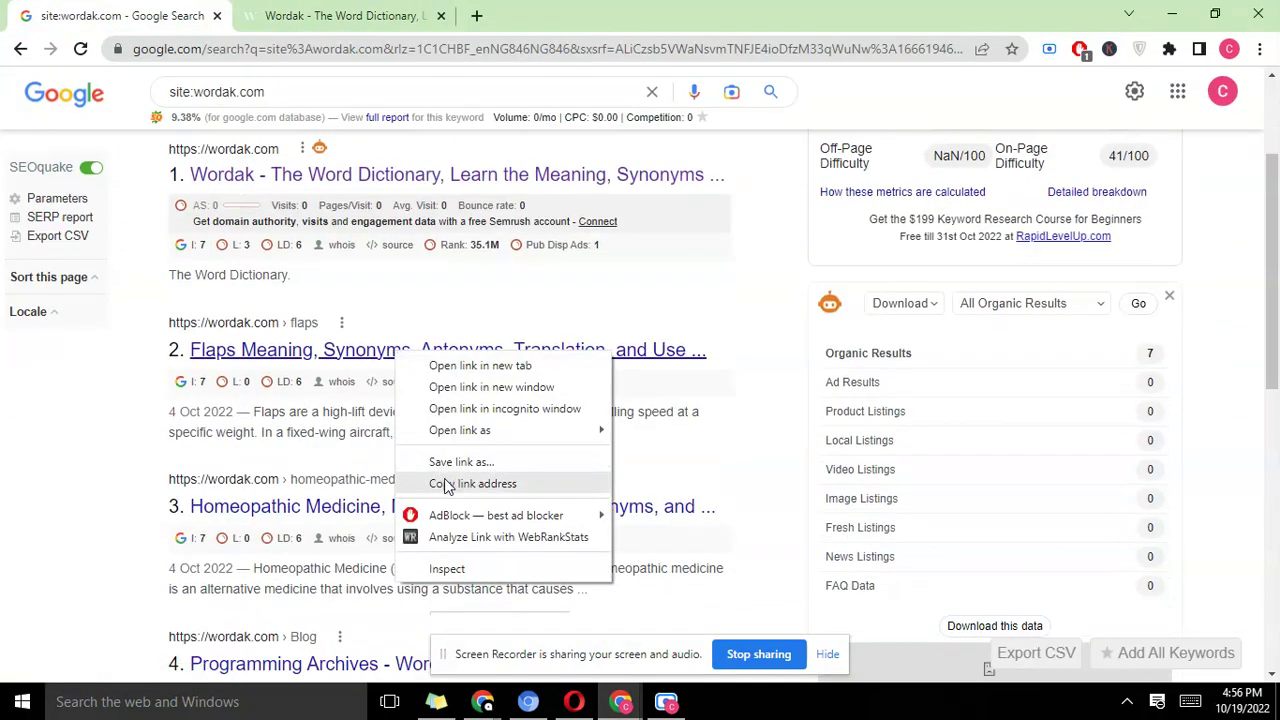
{"action": "left_click", "coordinate": [470, 482]}
{"action": "mouse_move", "coordinate": [636, 712]}
{"action": "left_click", "coordinate": [700, 620]}
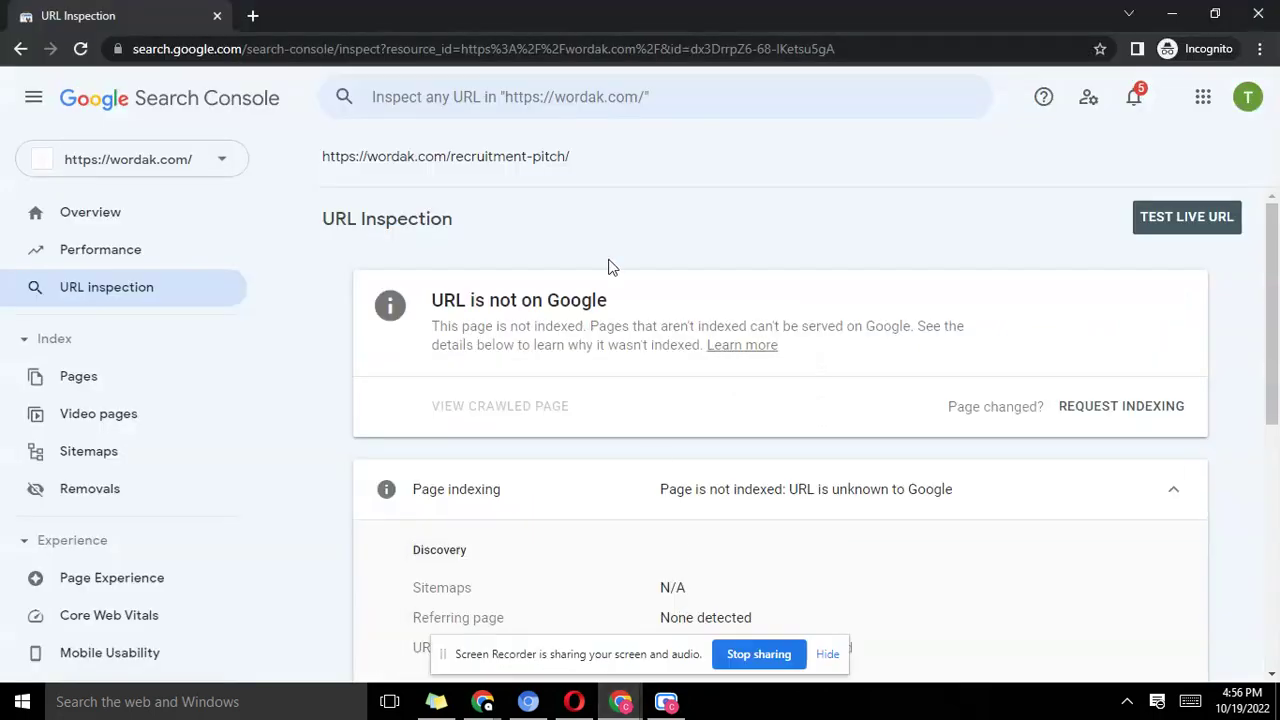
{"action": "left_click", "coordinate": [605, 97]}
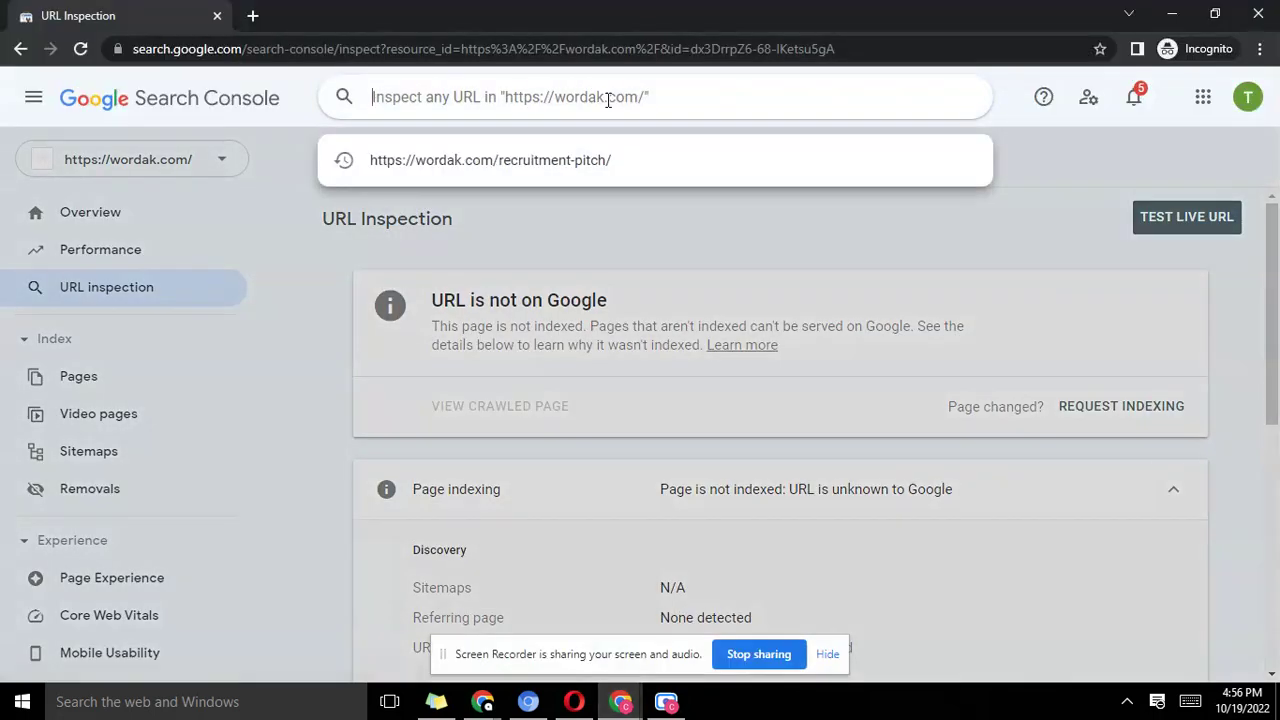
{"action": "key", "text": "ctrl+v"}
{"action": "key", "text": "Return"}
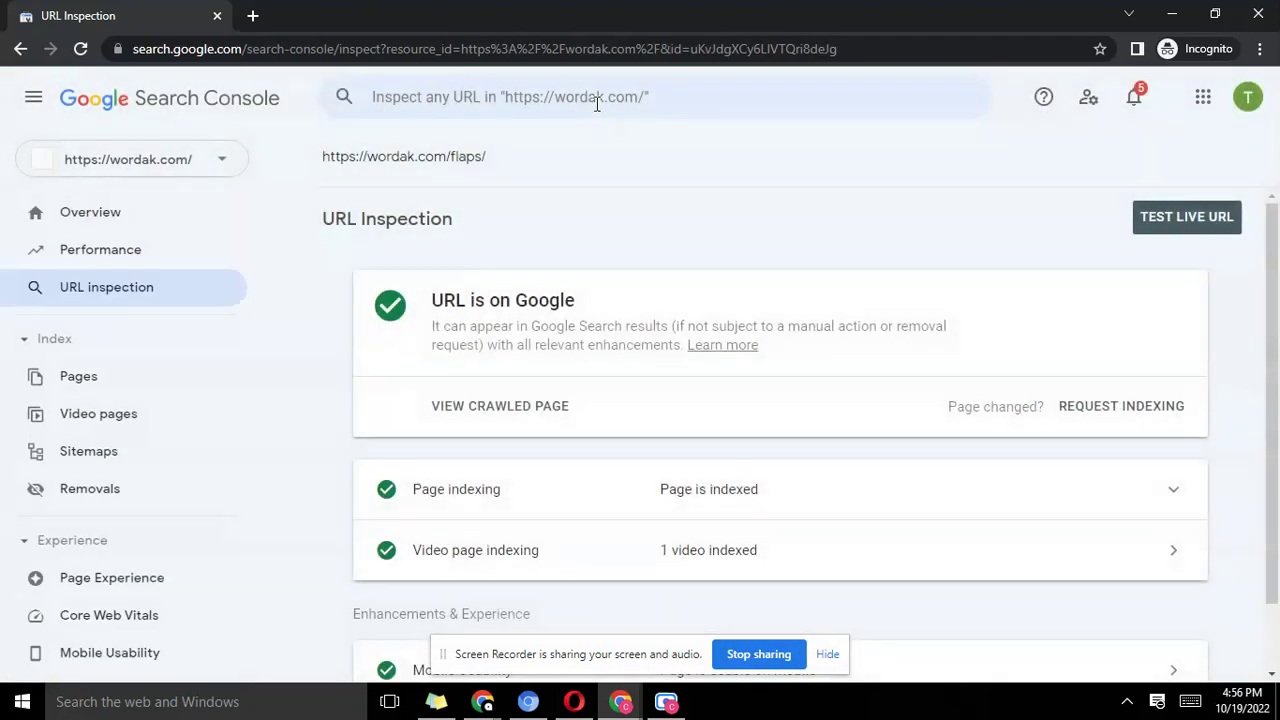
{"action": "scroll", "coordinate": [600, 360], "scroll_direction": "down", "scroll_amount": 1}
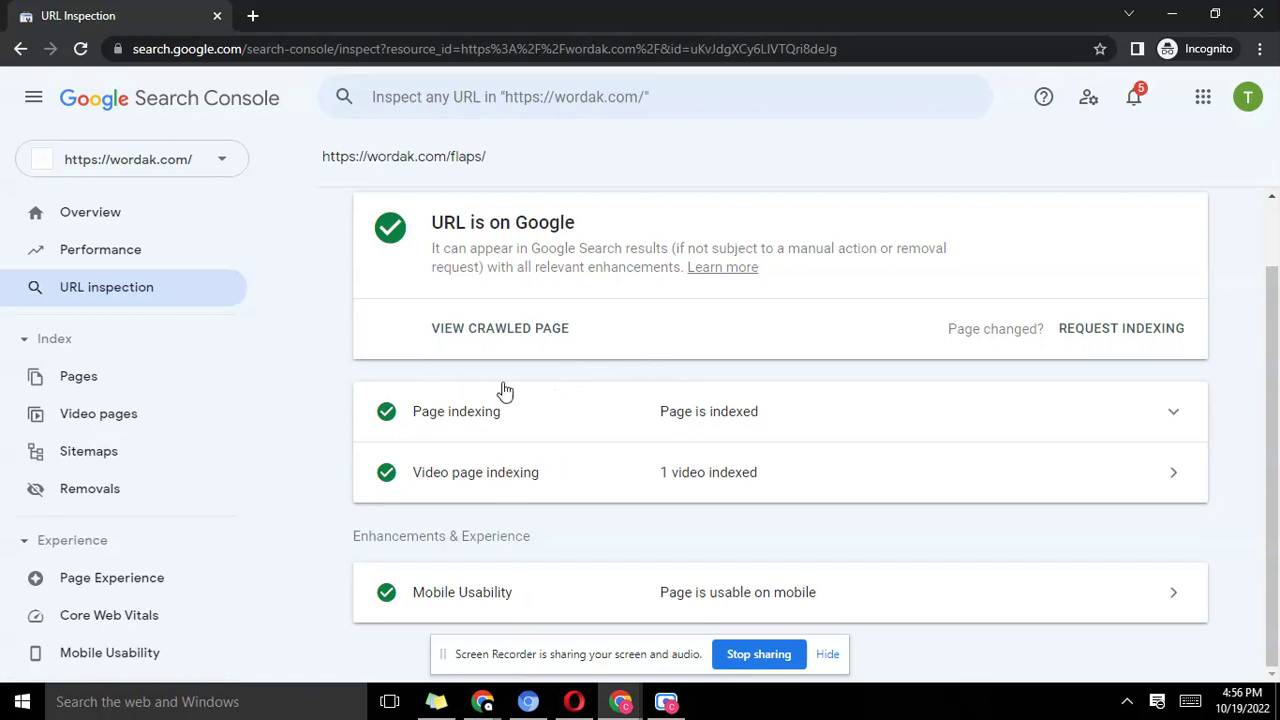
{"action": "scroll", "coordinate": [492, 373], "scroll_direction": "up", "scroll_amount": 1}
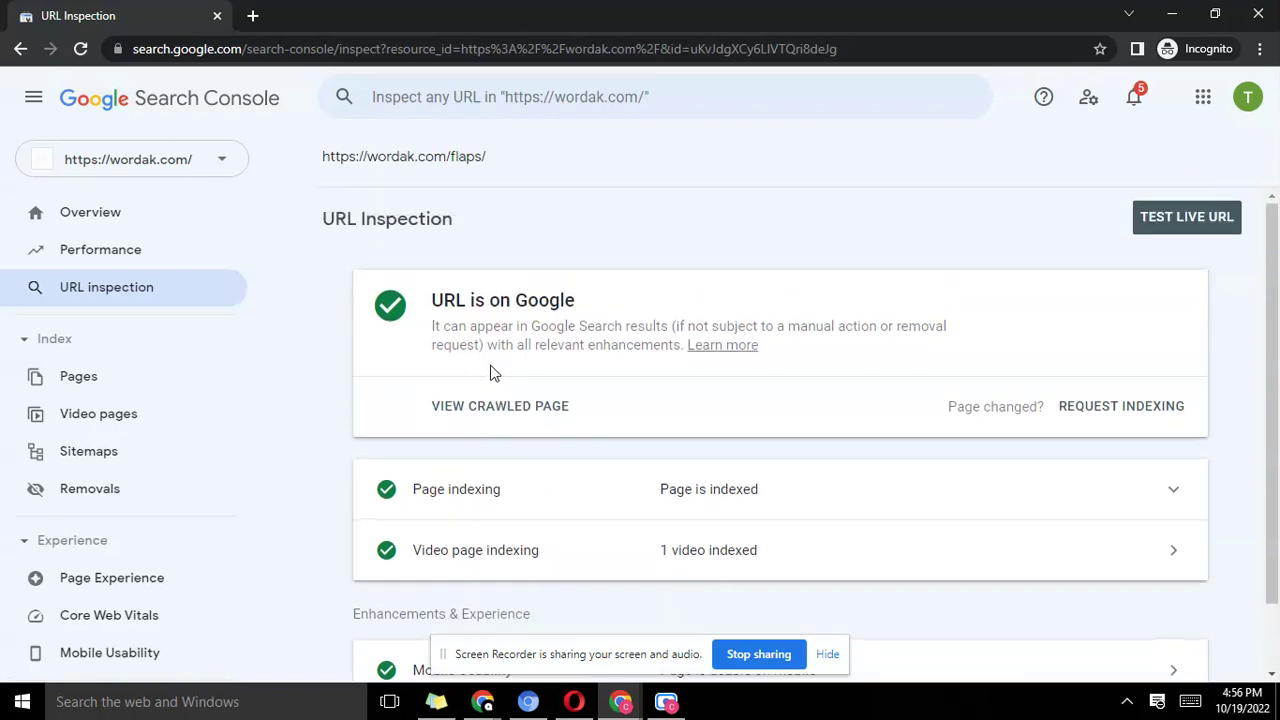
{"action": "scroll", "coordinate": [490, 373], "scroll_direction": "down", "scroll_amount": 1}
{"action": "scroll", "coordinate": [487, 337], "scroll_direction": "up", "scroll_amount": 1}
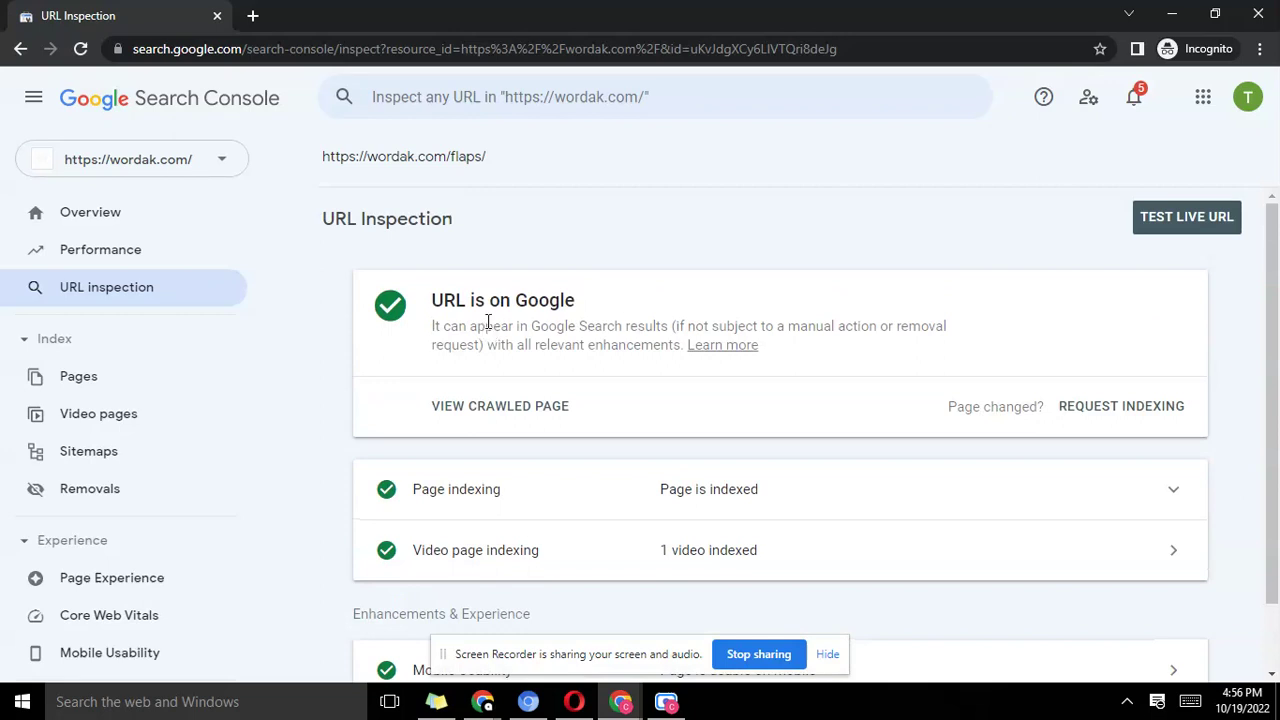